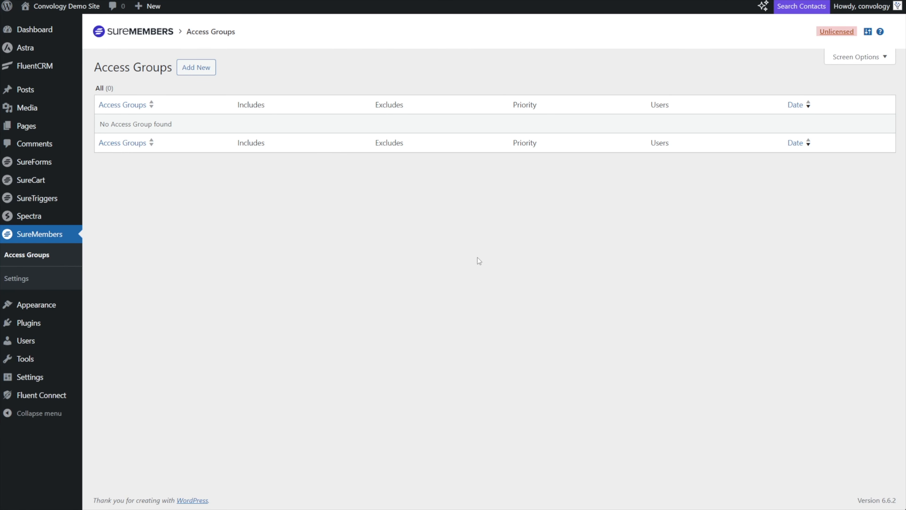
Create a new access group and name it "Email subscriber"
left_click(194, 70)
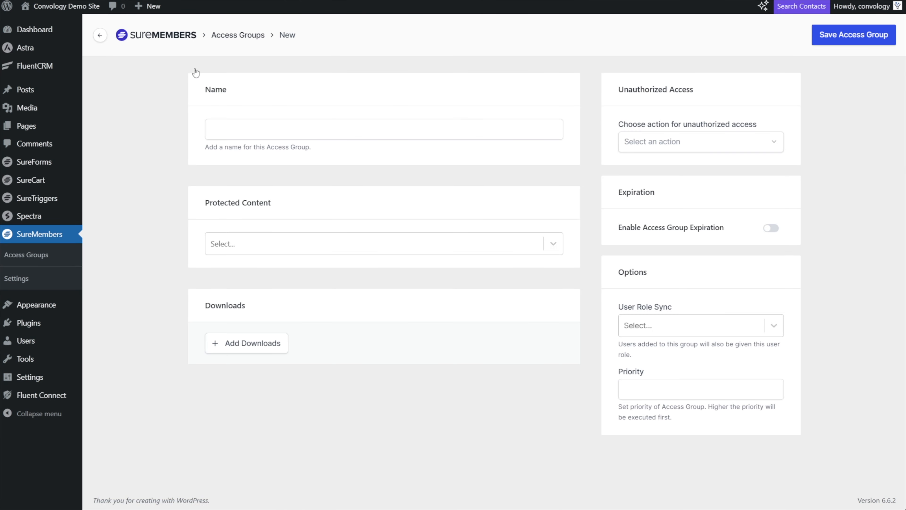
left_click(244, 125)
type("Email subscriber")
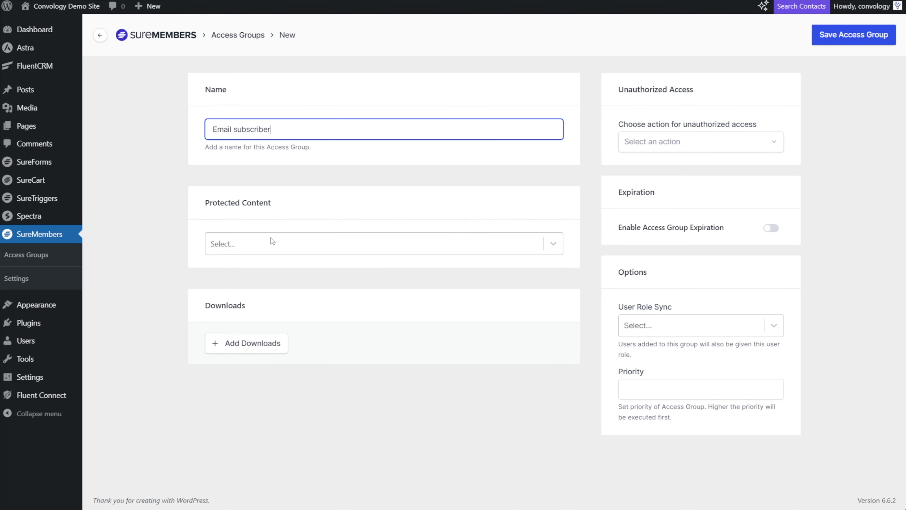
Set the group's protected content to Specific Pages / Posts / Taxonomies and include the "members page"
left_click(241, 243)
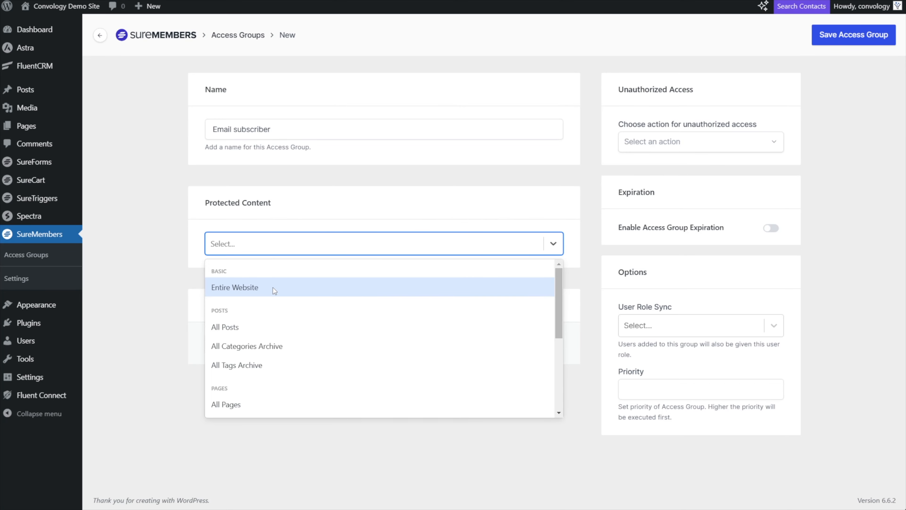
scroll(274, 284, "down", 3)
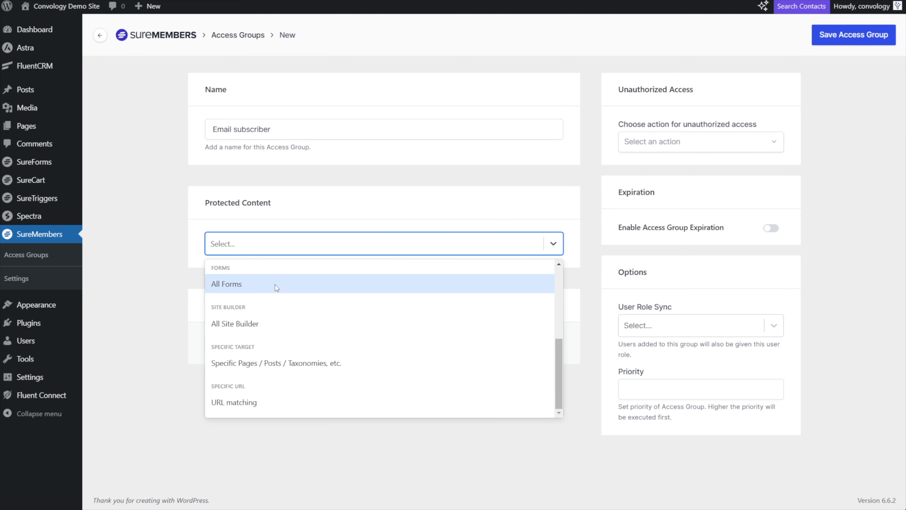
left_click(261, 363)
left_click(251, 299)
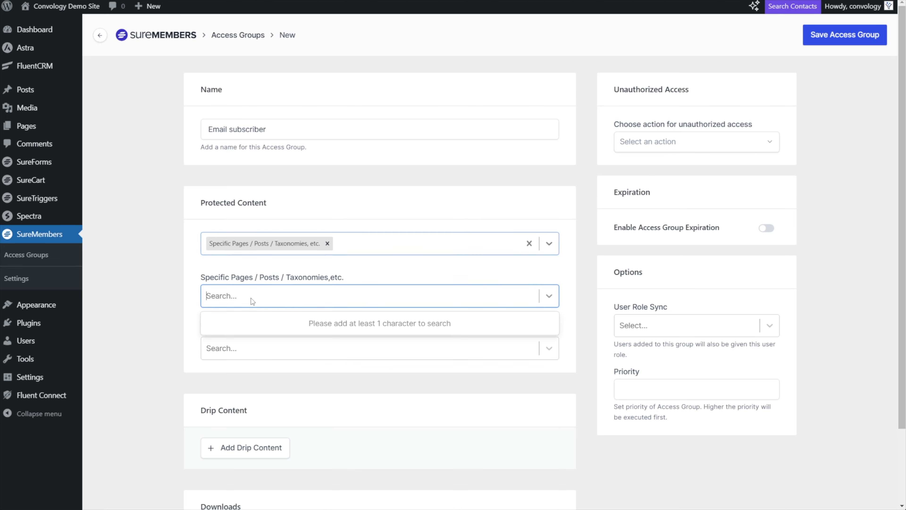
type("member page")
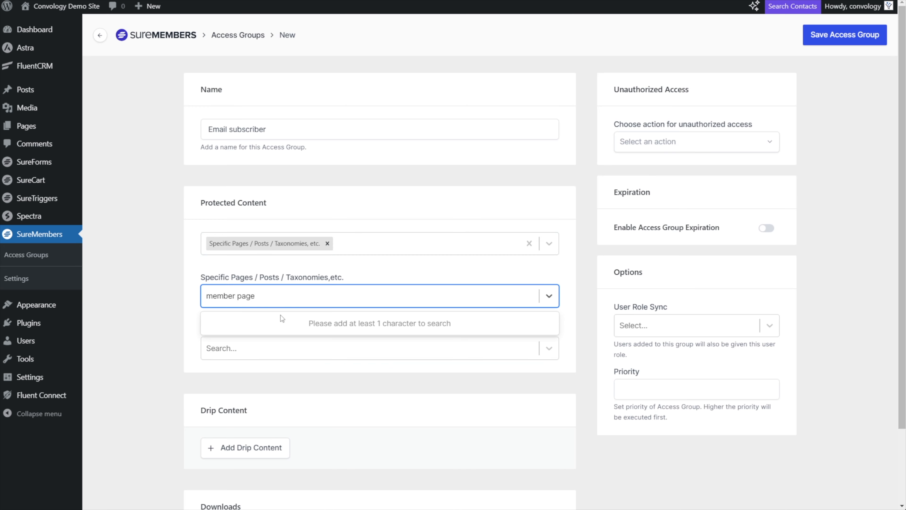
key("Return")
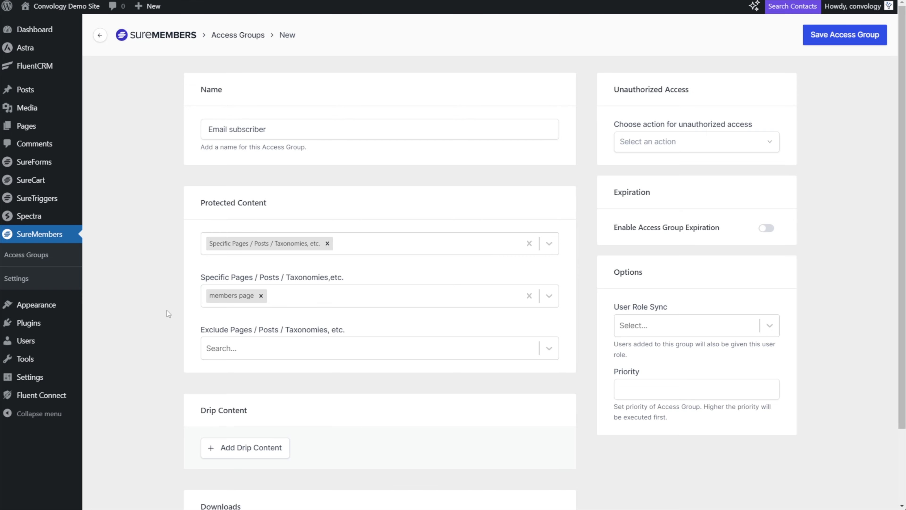
Add the private media file "Spectra Mega Menu Masterclass" to the access group's downloads
scroll(371, 228, "down", 3)
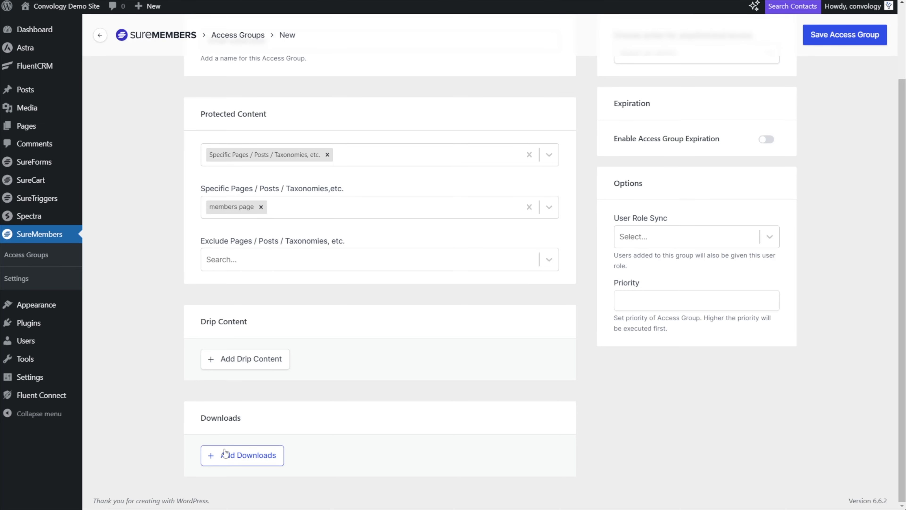
left_click(230, 456)
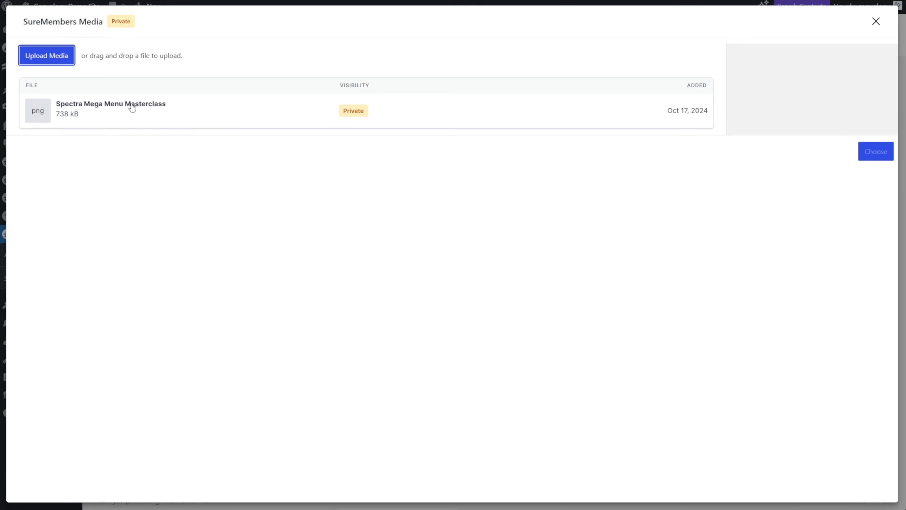
left_click(84, 115)
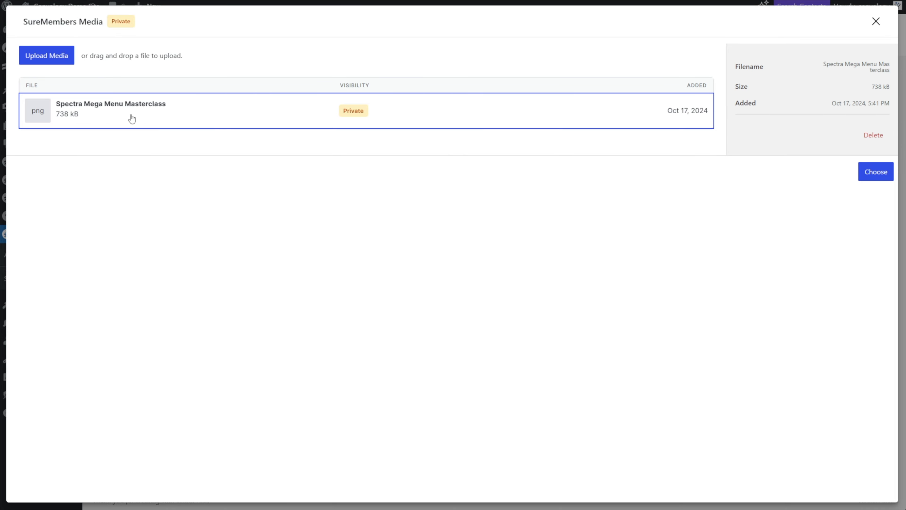
left_click(881, 174)
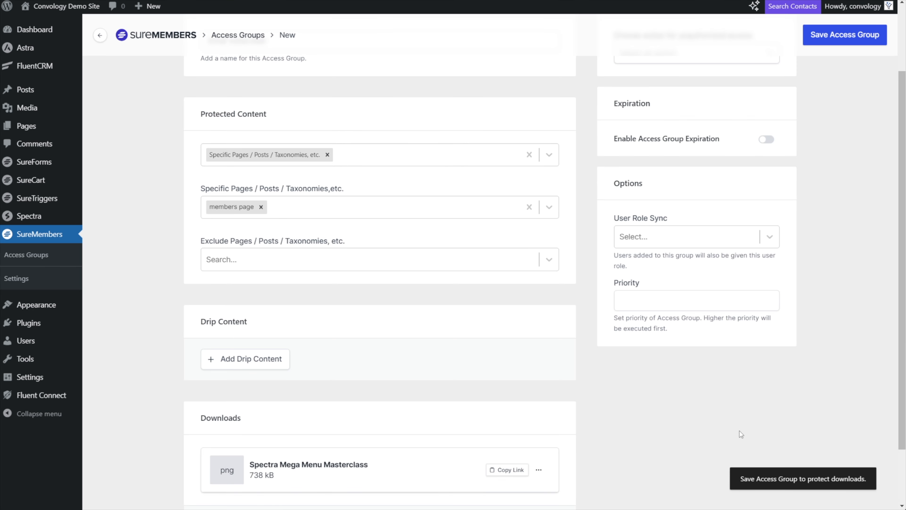
scroll(574, 404, "down", 3)
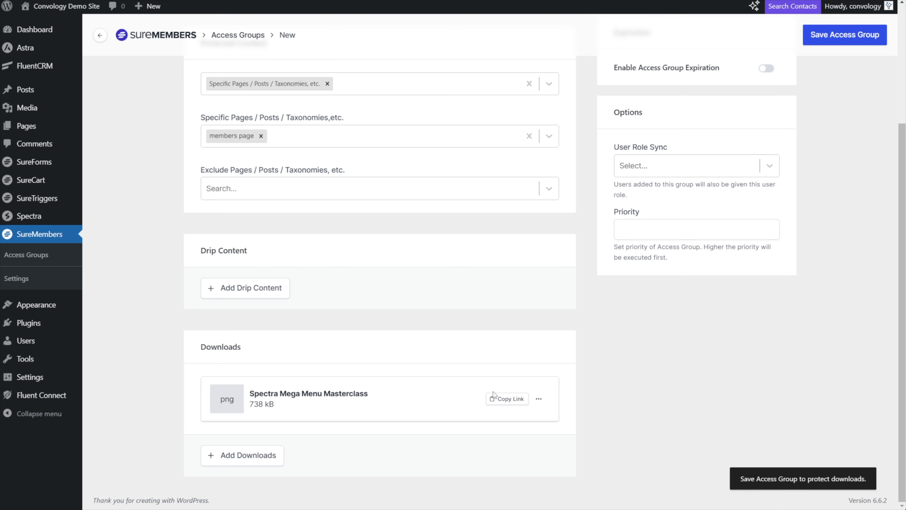
scroll(555, 408, "up", 5)
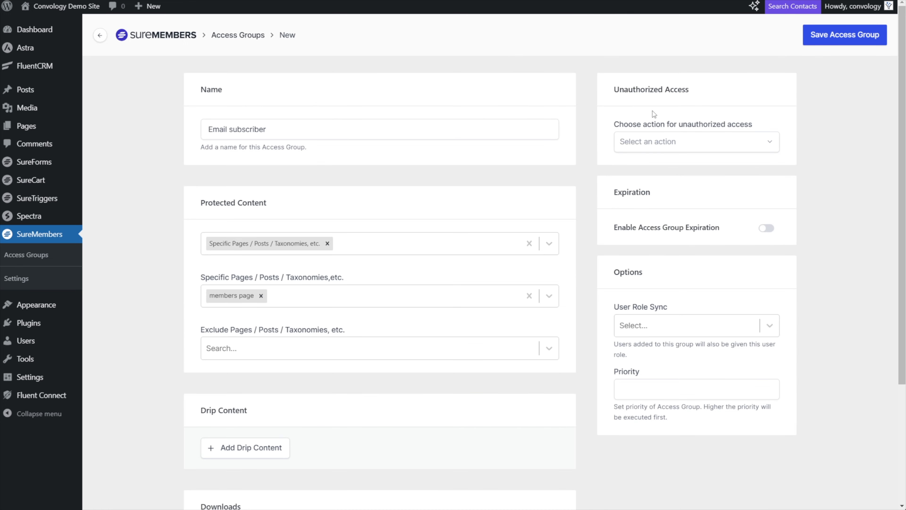
left_click(681, 148)
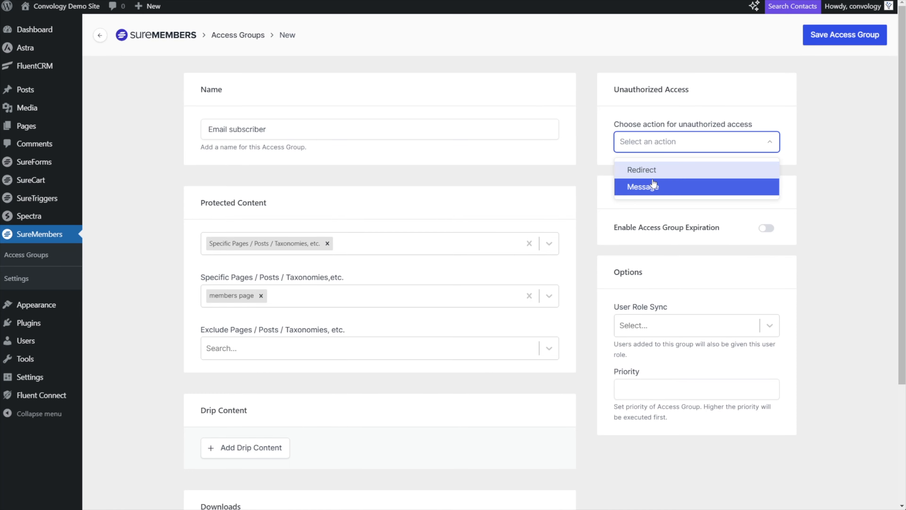
left_click(643, 187)
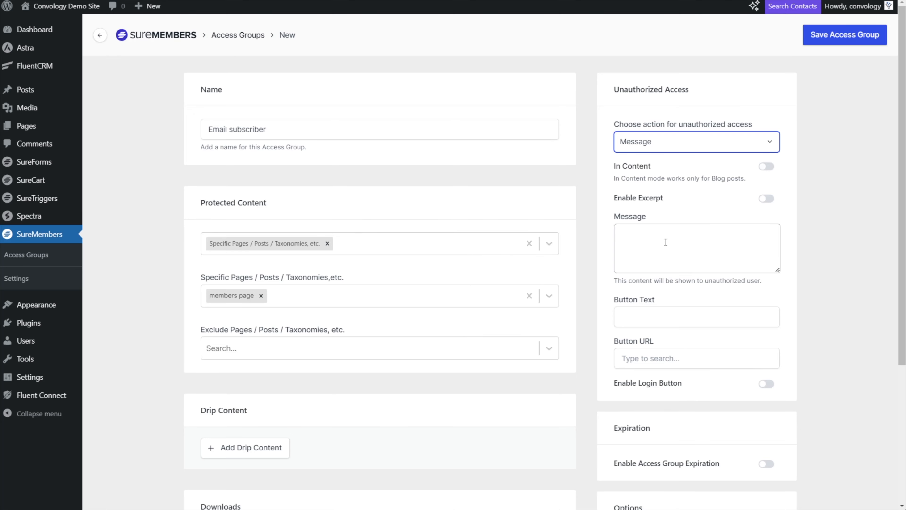
left_click(657, 242)
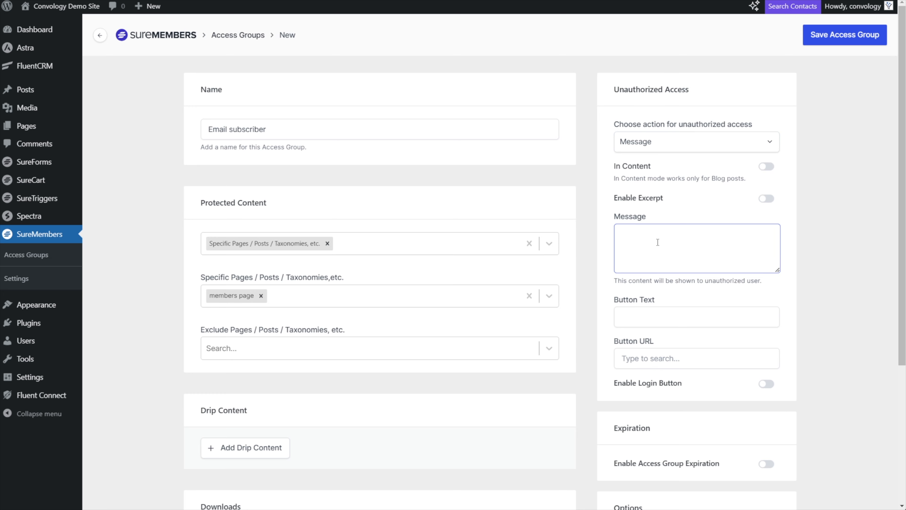
type("T")
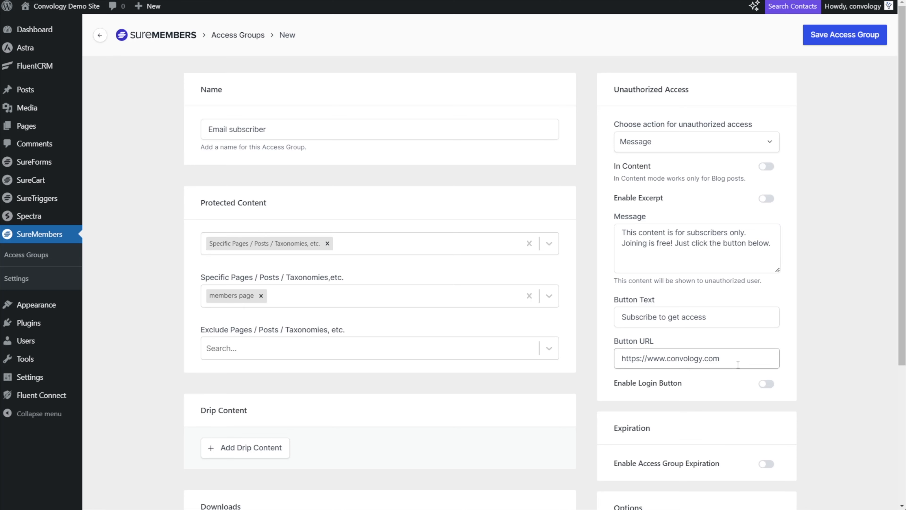
left_click_drag(616, 166, 679, 175)
left_click(677, 175)
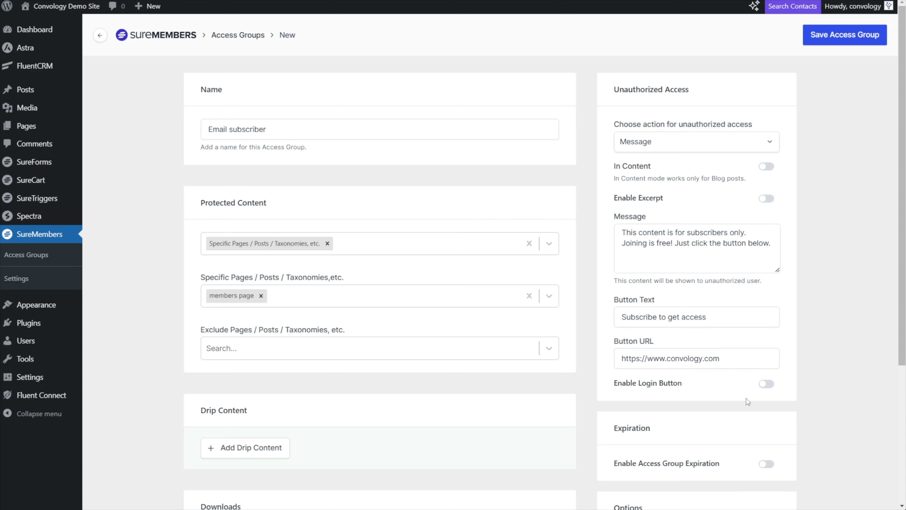
Enable the login button for unauthorized visitors and save the access group
left_click(767, 384)
scroll(671, 272, "down", 5)
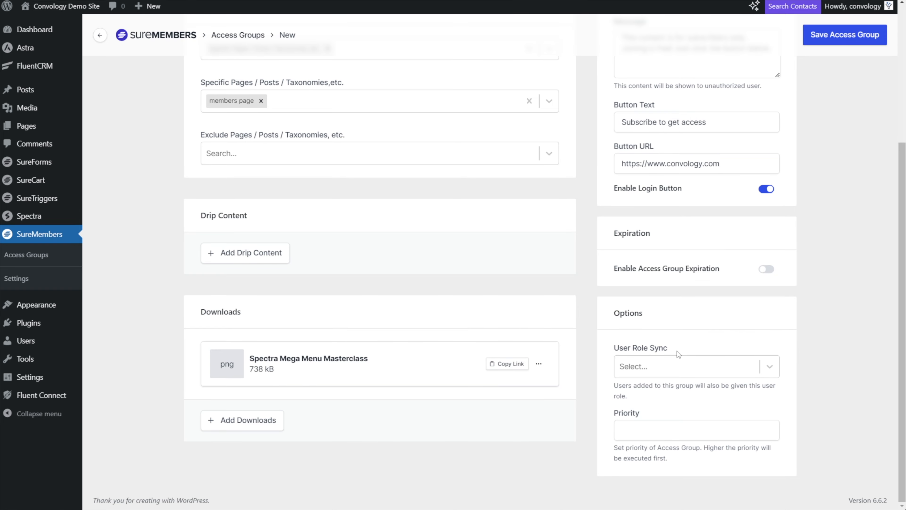
scroll(761, 167, "up", 3)
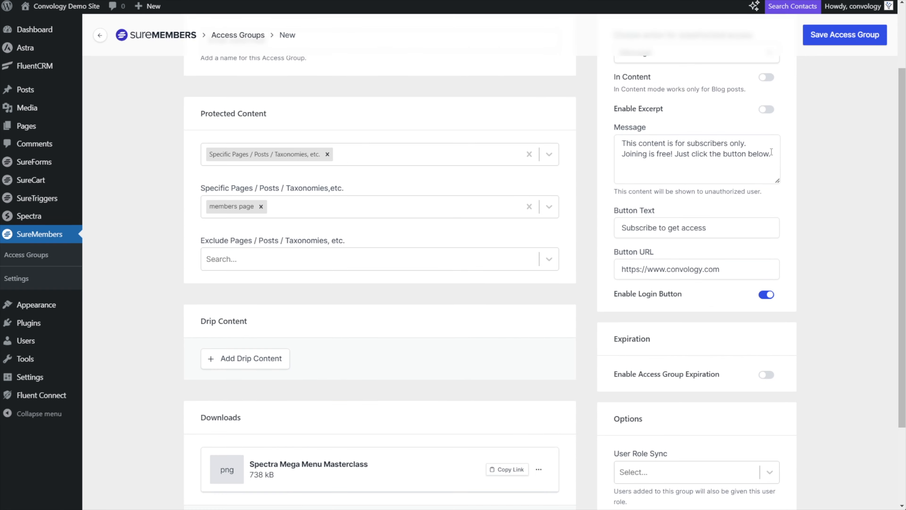
left_click(842, 45)
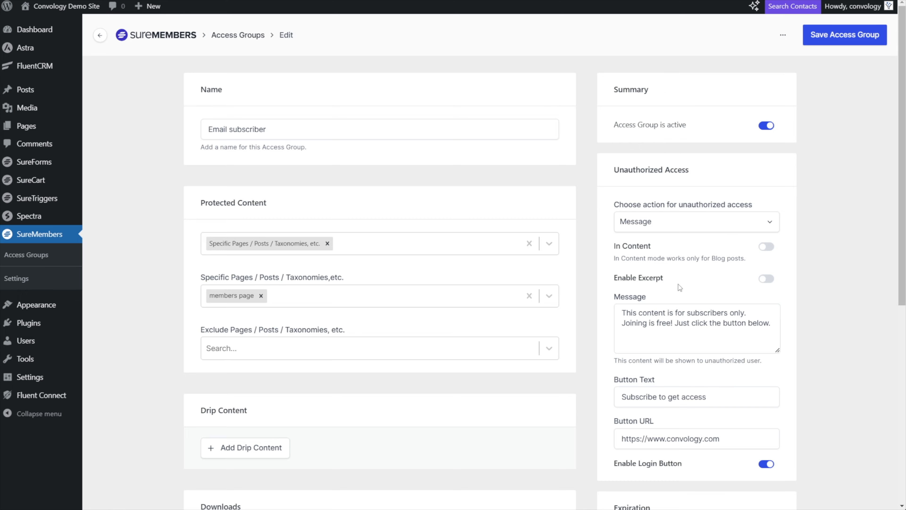
scroll(698, 368, "down", 9)
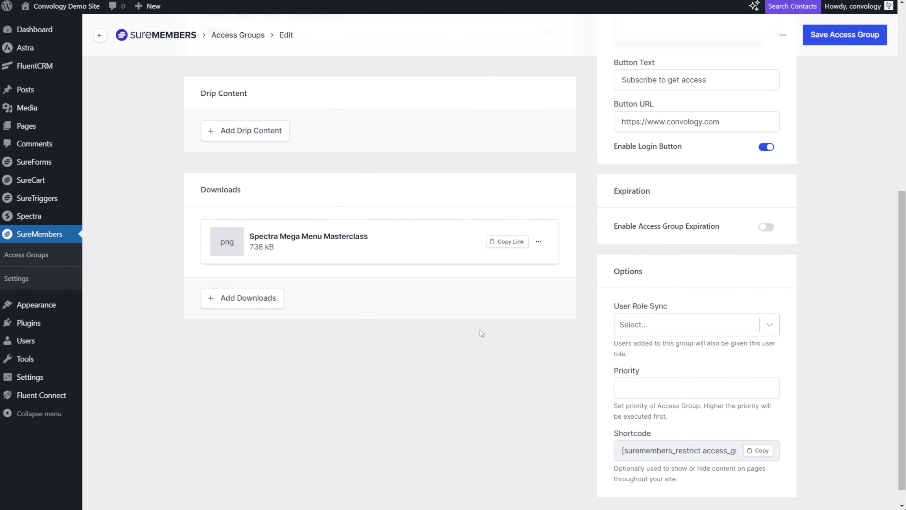
scroll(480, 329, "up", 9)
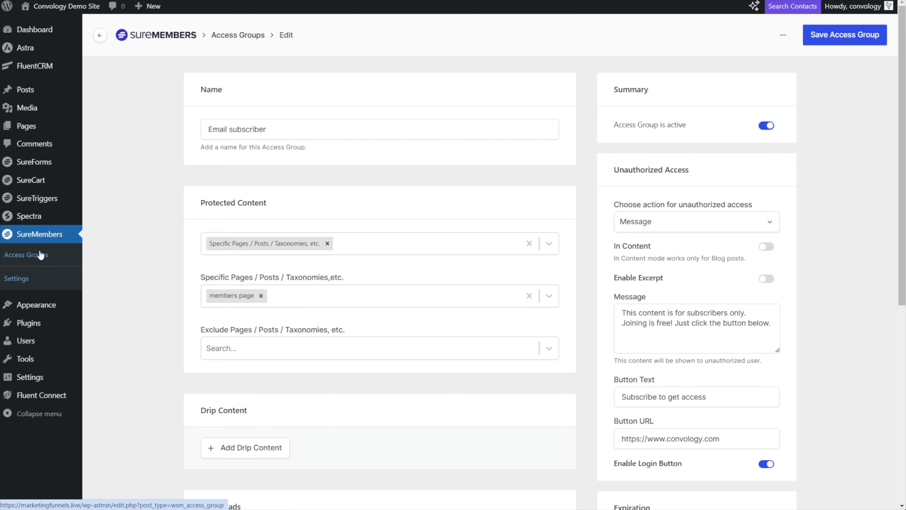
Open the user import section of the SureMembers settings and download the CSV template
left_click(45, 279)
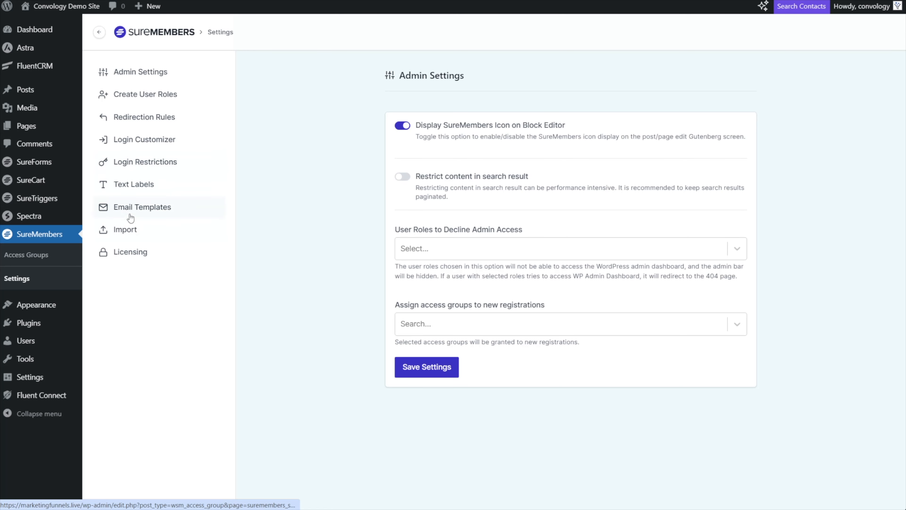
left_click(126, 236)
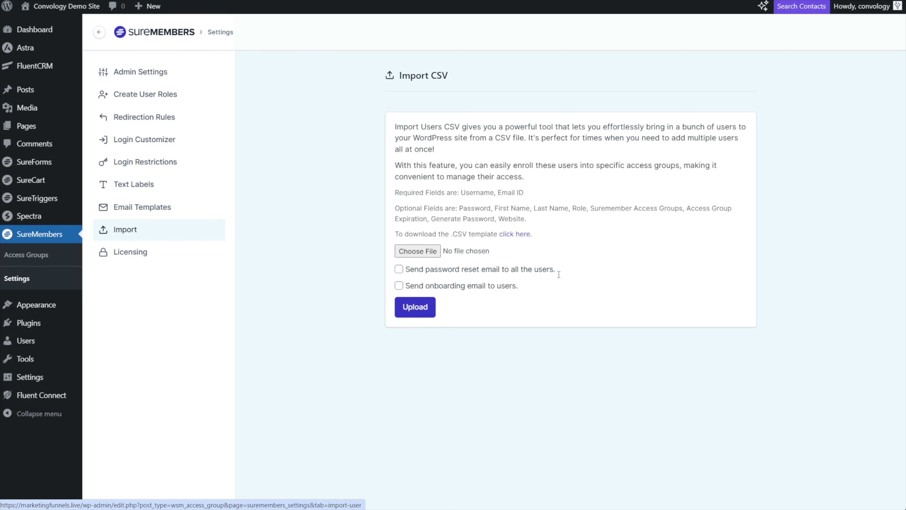
left_click(515, 234)
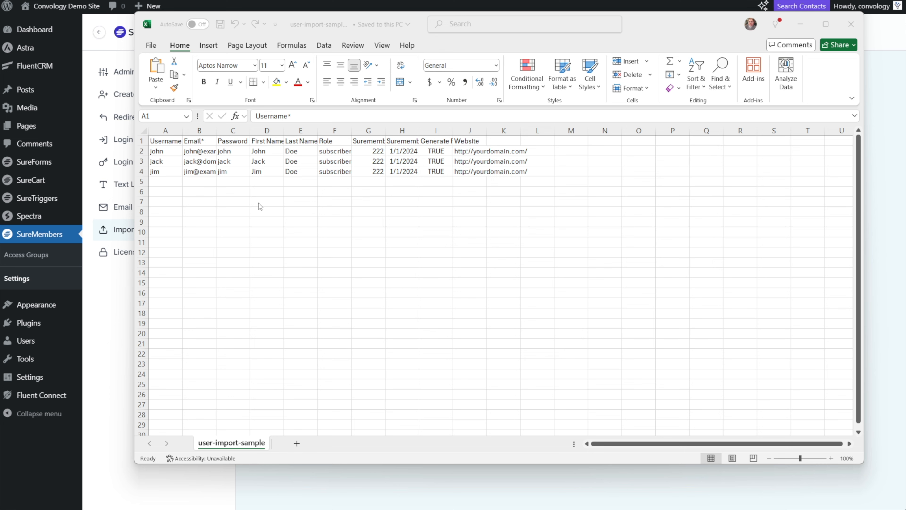
In Excel, widen the Username column of the import template to fit its header
left_click(183, 131)
double_click(183, 131)
left_click(186, 182)
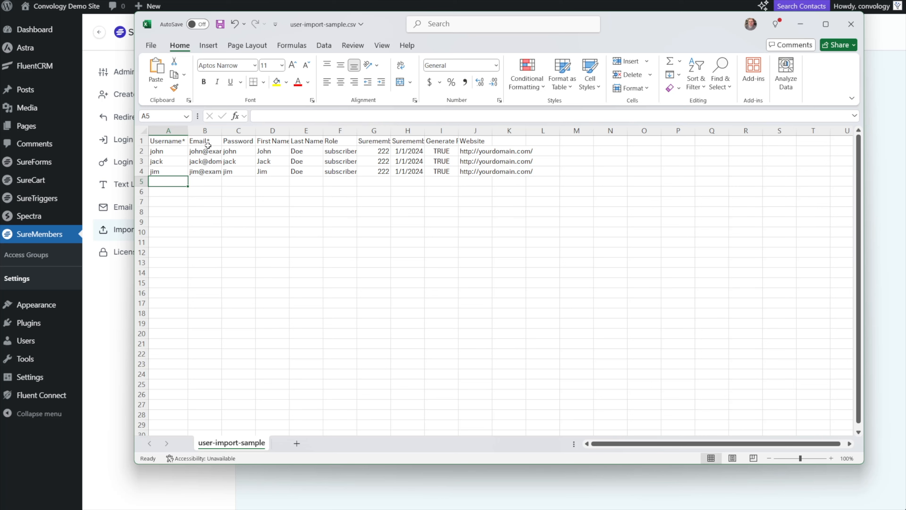
Delete the Password column and all columns from Last Name through Website from the import sheet
left_click(172, 154)
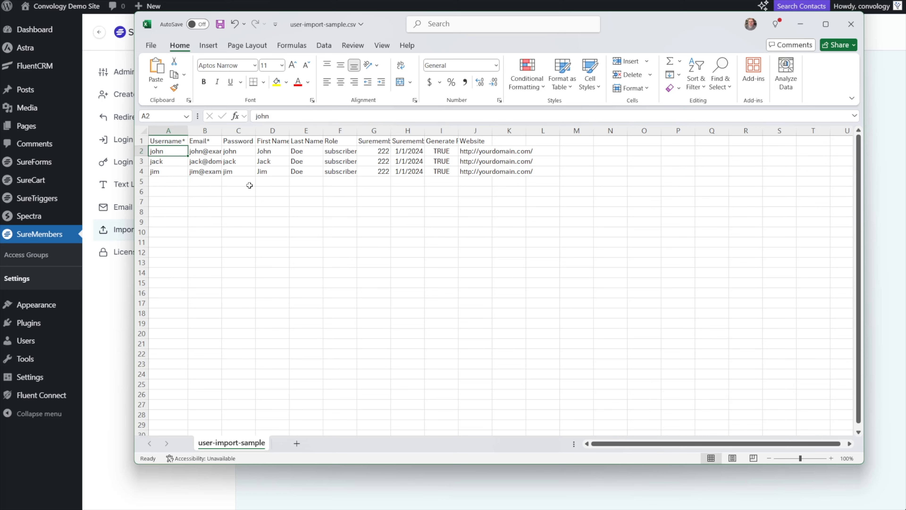
left_click_drag(274, 152, 276, 175)
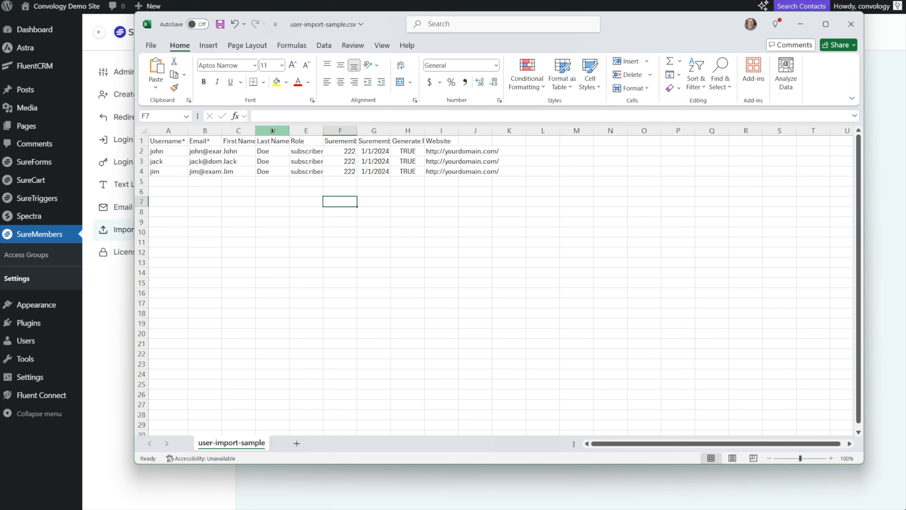
left_click_drag(273, 131, 441, 132)
right_click(275, 131)
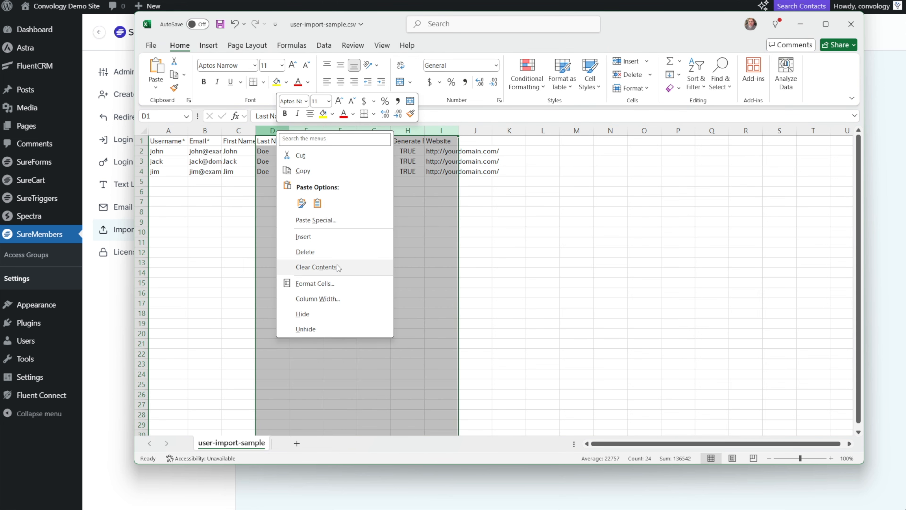
left_click(333, 252)
left_click(243, 223)
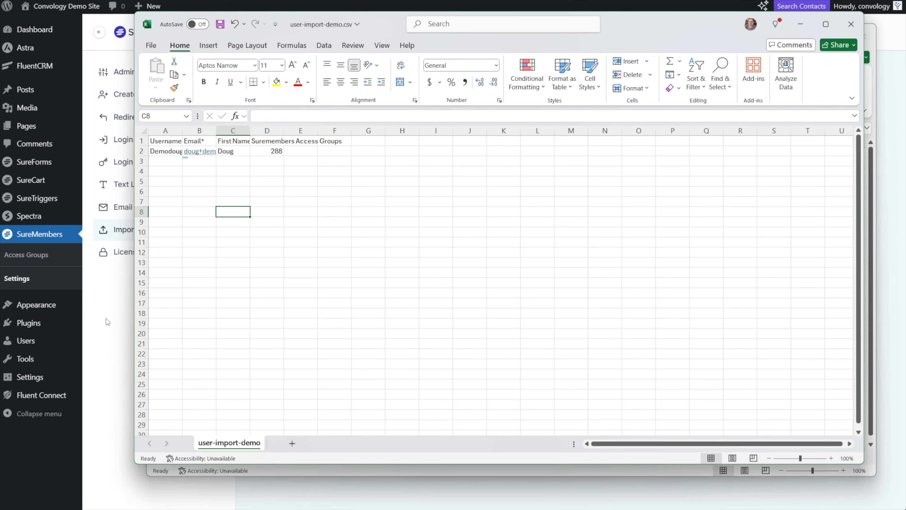
Look up the ID of the Email subscriber access group and compare it with the access group value in user-import-demo.csv
left_click(36, 257)
left_click(36, 256)
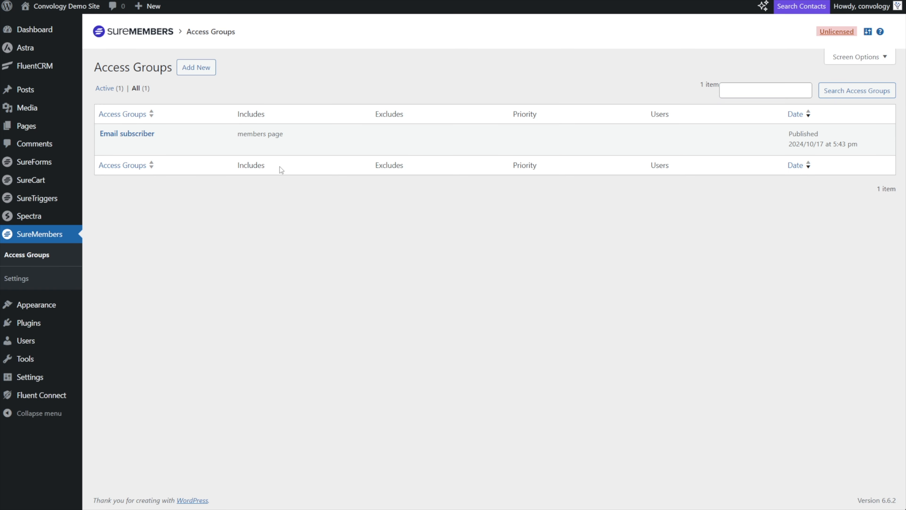
mouse_move(200, 152)
key("alt+Tab")
left_click(274, 153)
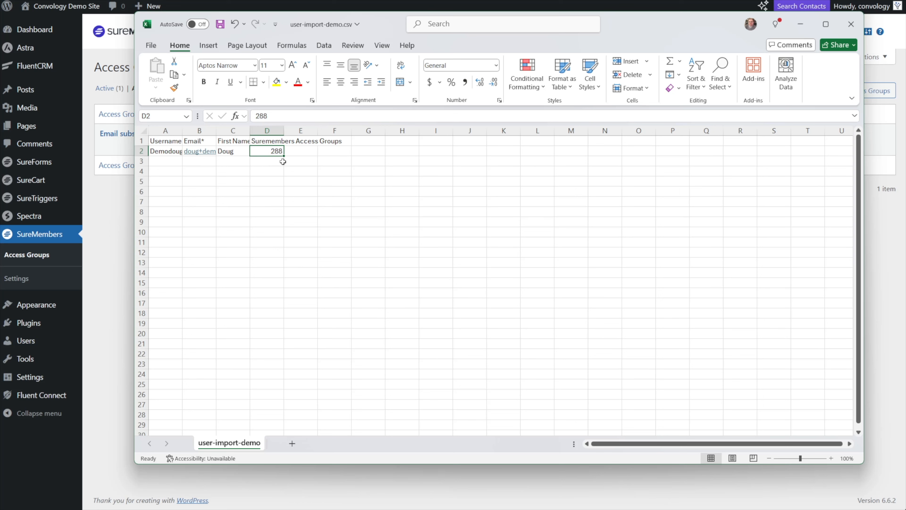
left_click(276, 160)
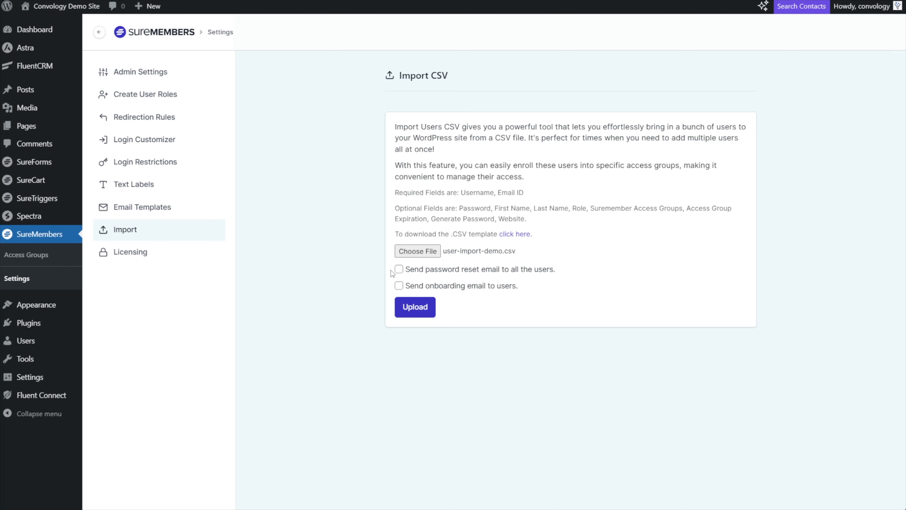
Upload user-import-demo.csv with onboarding emails sent to users, and check the import result
left_click(398, 285)
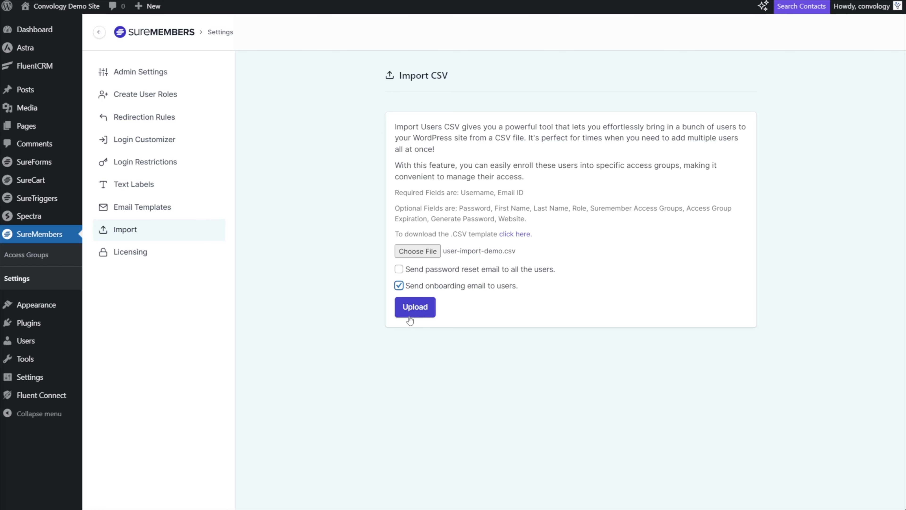
left_click(418, 309)
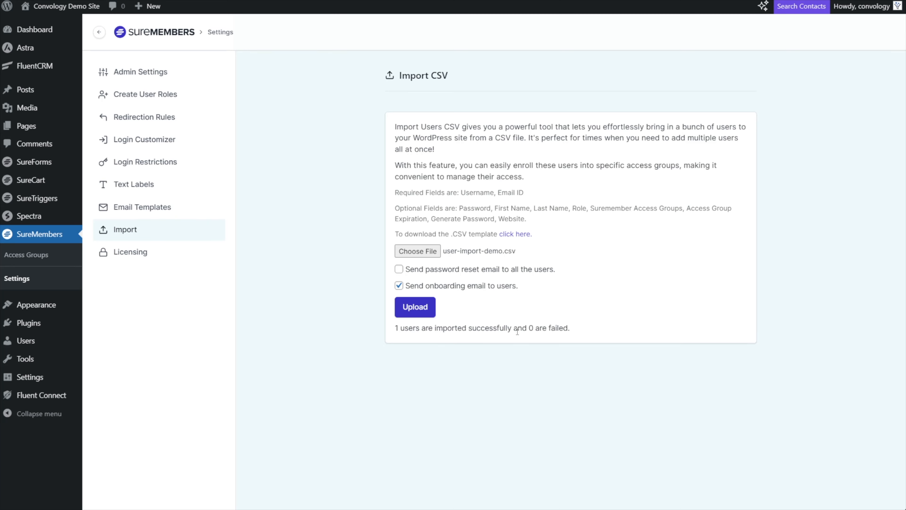
left_click_drag(529, 329, 571, 329)
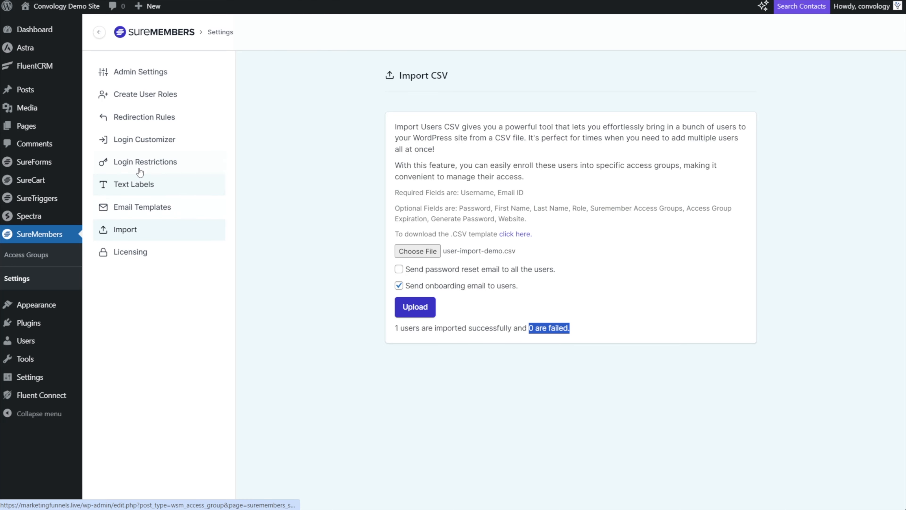
Enable the New User Onboarding Email in the SureMembers email templates and look over its available placeholders
left_click(142, 207)
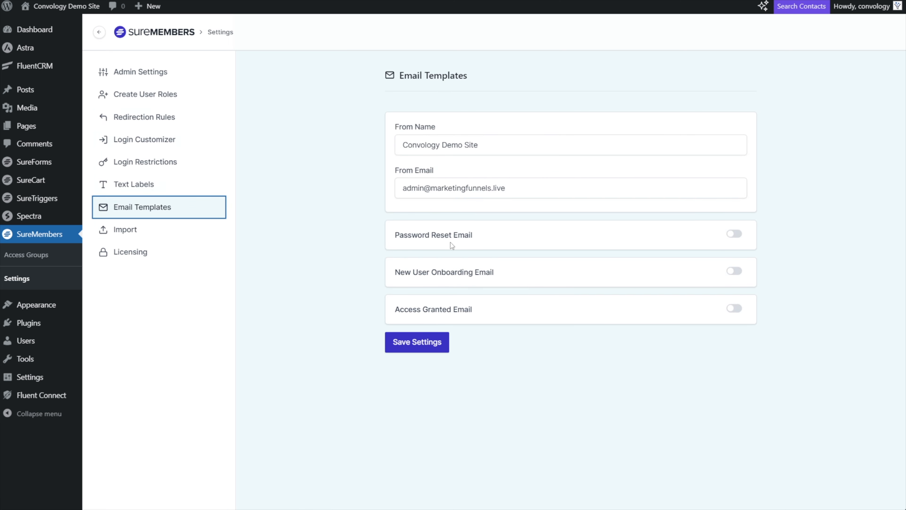
left_click(734, 275)
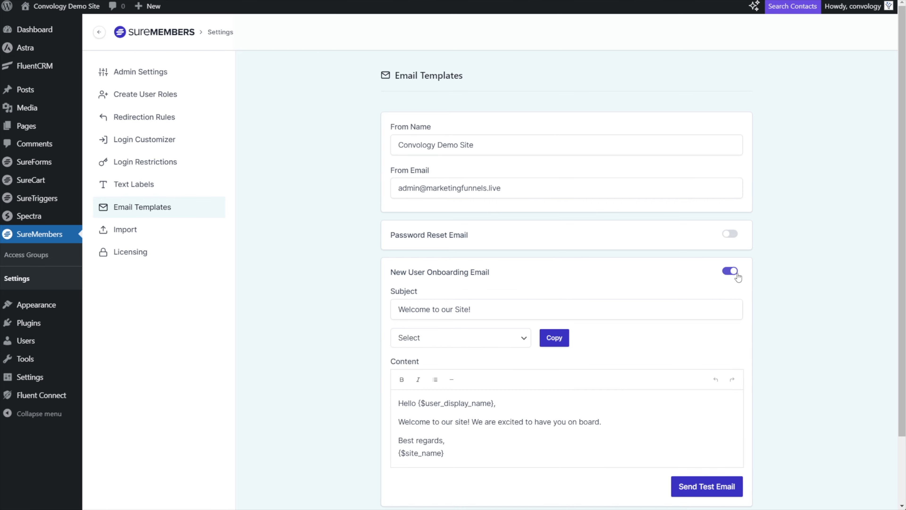
scroll(732, 275, "down", 2)
left_click(460, 259)
scroll(460, 160, "down", 1)
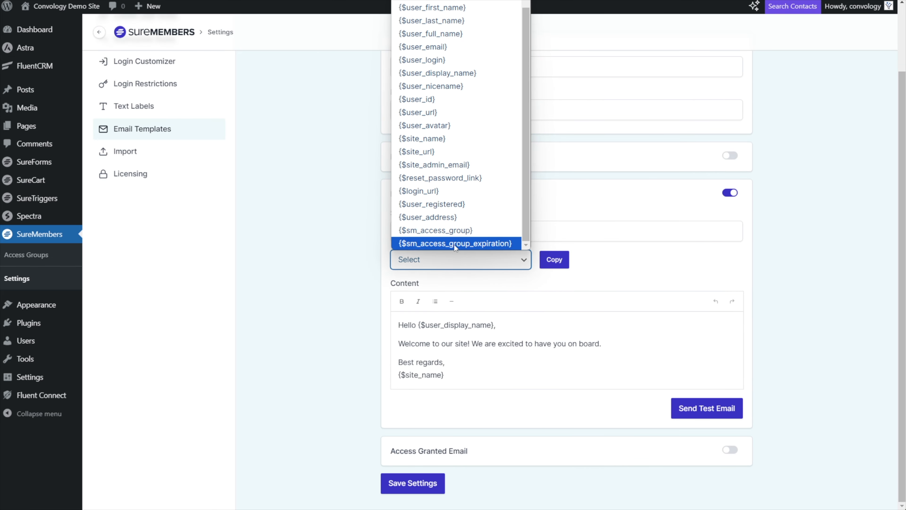
scroll(451, 189, "up", 1)
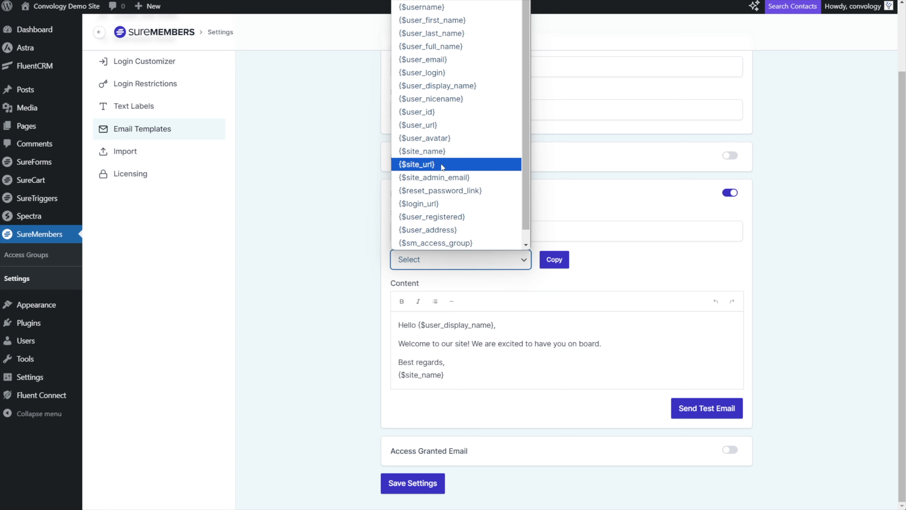
Insert the {$login_url} placeholder on a new line below the welcome sentence of the onboarding email
left_click(522, 324)
left_click(624, 345)
key("Return")
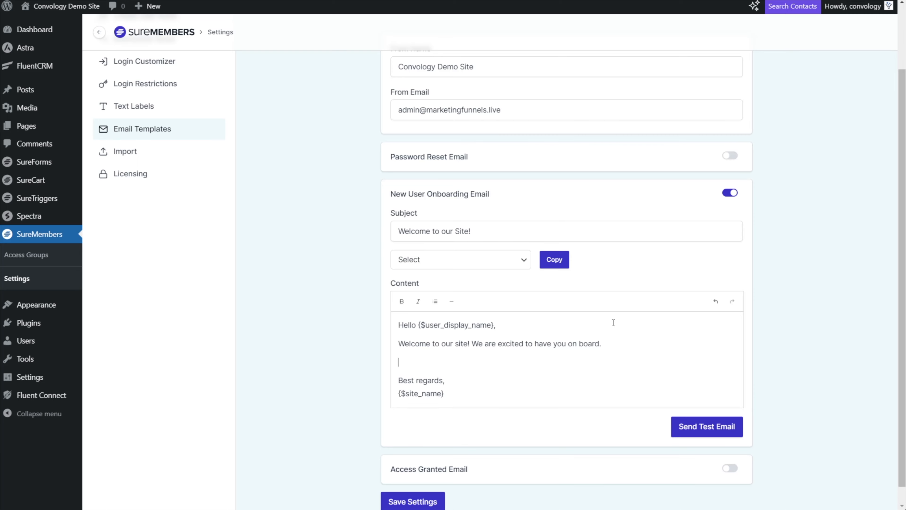
type("Click here to")
left_click(479, 260)
scroll(479, 197, "down", 1)
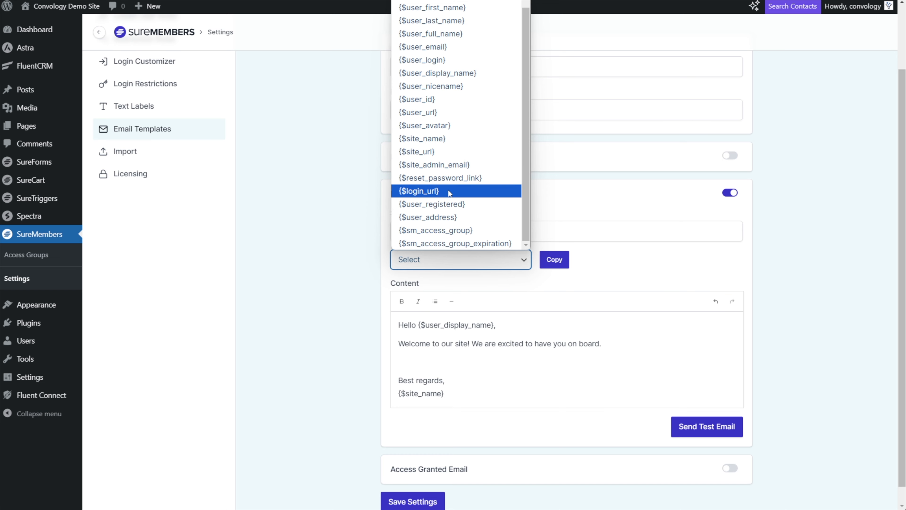
left_click(464, 191)
left_click(554, 259)
left_click(408, 362)
key("ctrl+v")
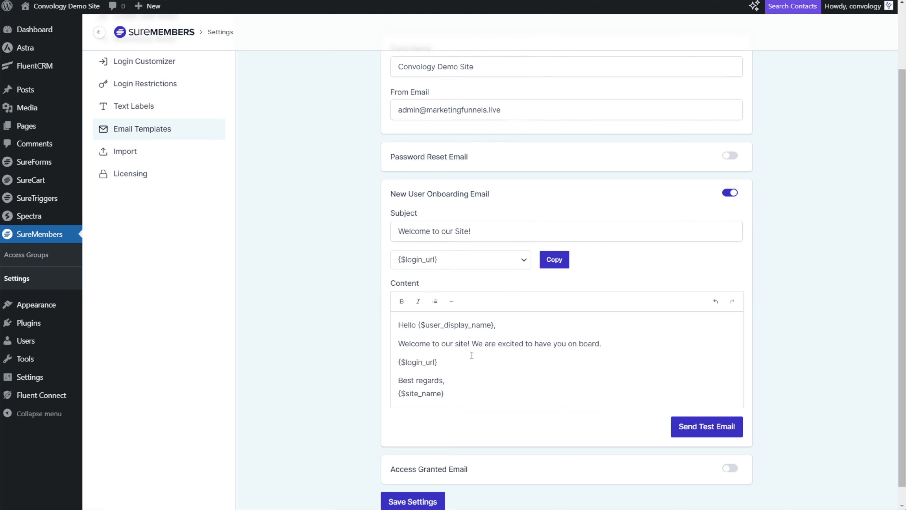
Put the text "Click here to log in:" before the login URL placeholder and save the email template settings
type("Click here to log in:")
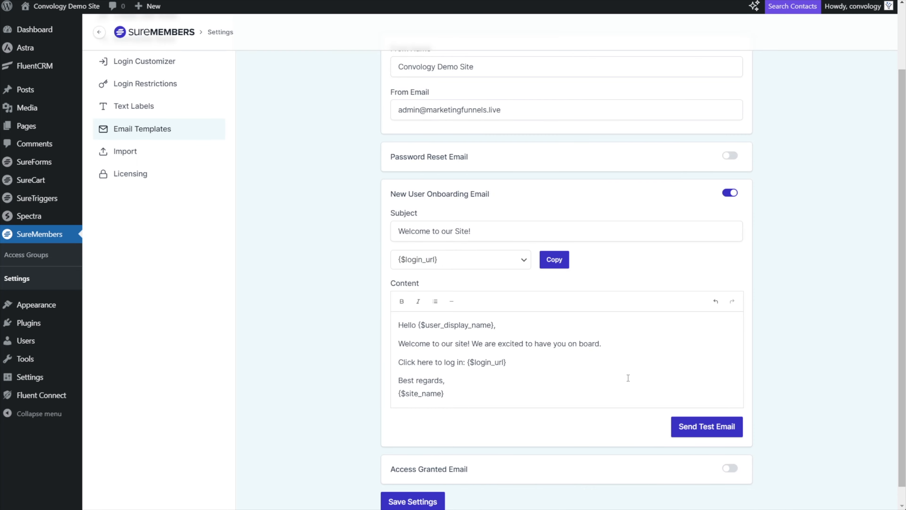
scroll(418, 478, "down", 1)
left_click(414, 482)
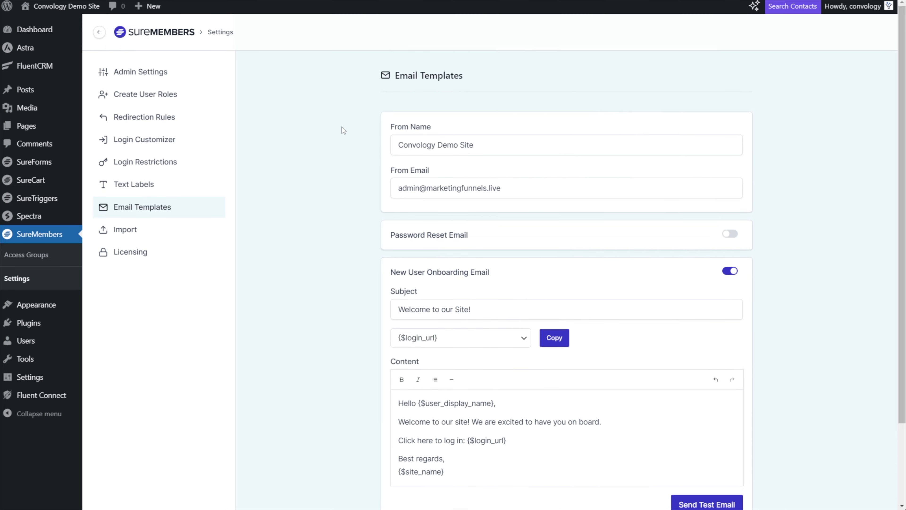
Create a custom user role named Email Subscriber in the SureMembers settings
left_click(150, 92)
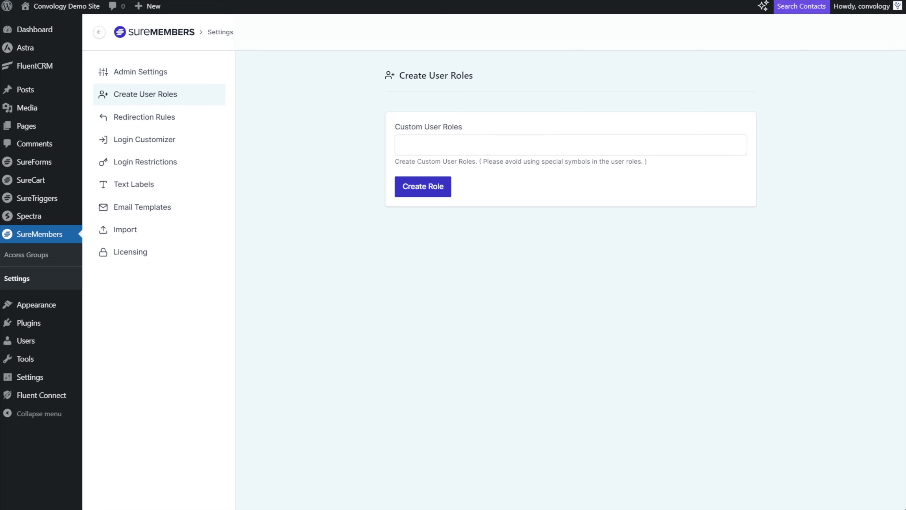
left_click(453, 146)
type("Email Subscriber")
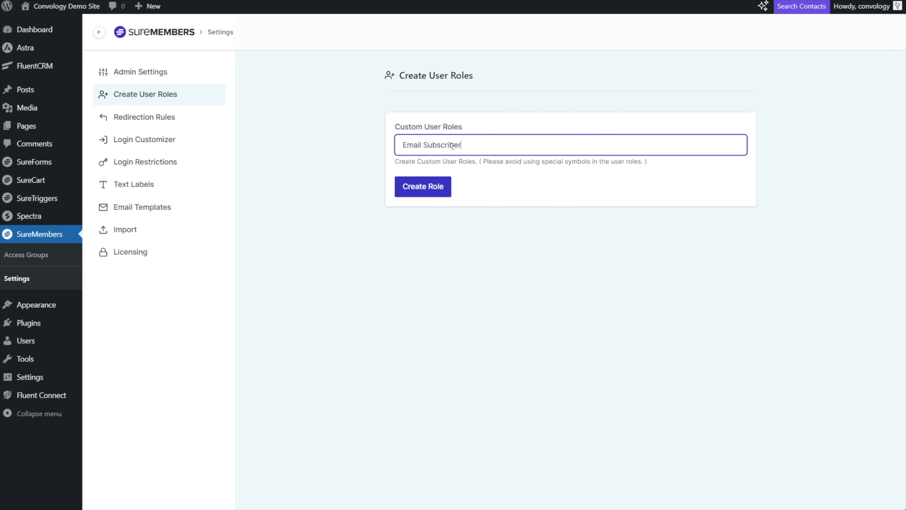
left_click(433, 185)
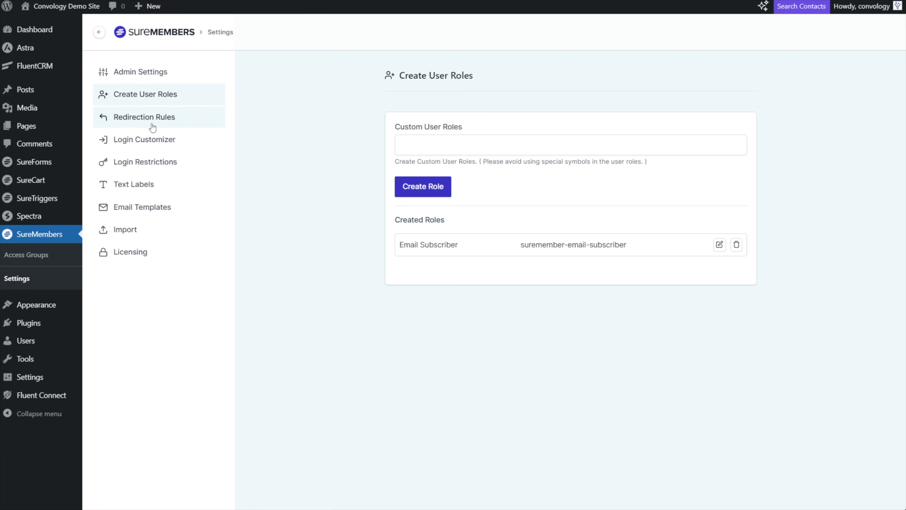
Set User Role Sync of the Email subscriber access group to Email-Subscriber and save the access group
left_click(157, 145)
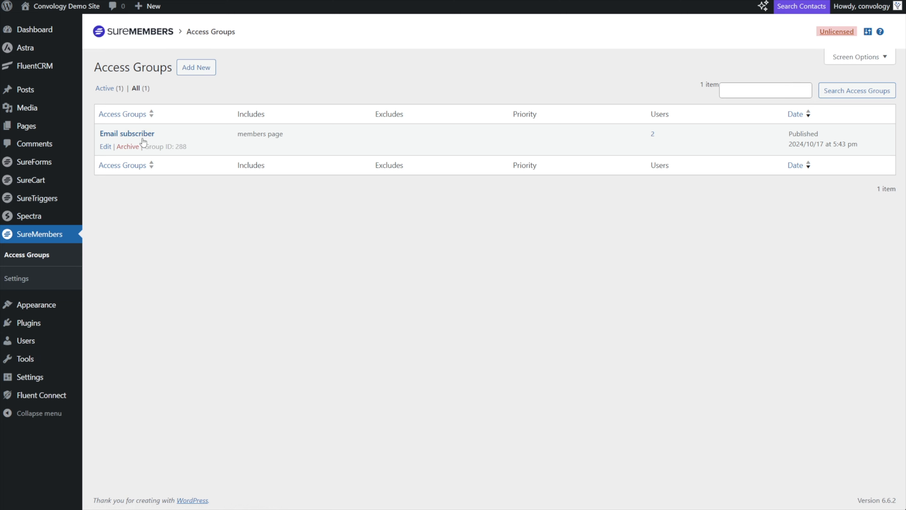
left_click(108, 149)
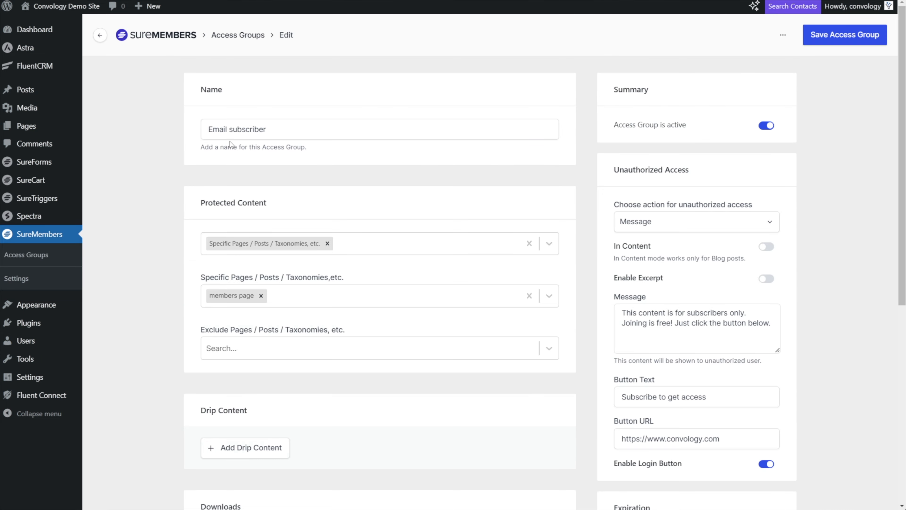
scroll(491, 366, "down", 9)
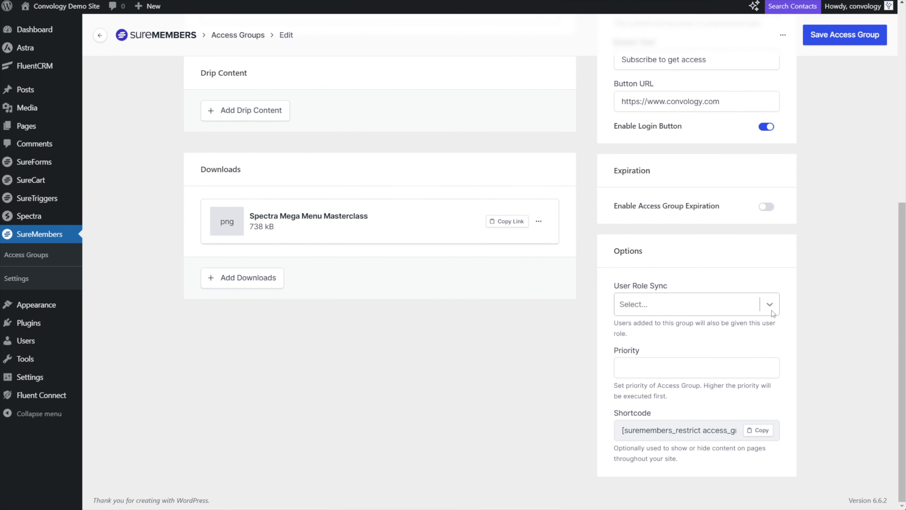
left_click(771, 312)
scroll(710, 338, "down", 1)
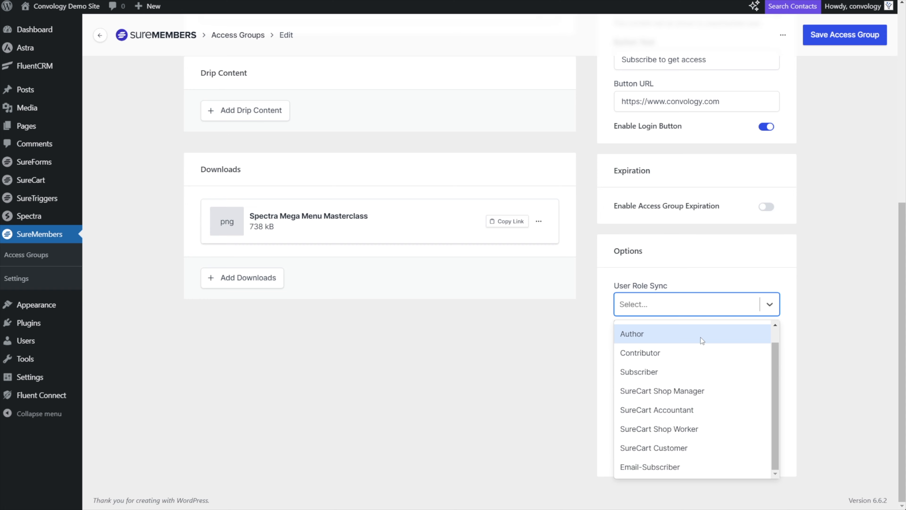
left_click(650, 466)
left_click(529, 399)
left_click(633, 372)
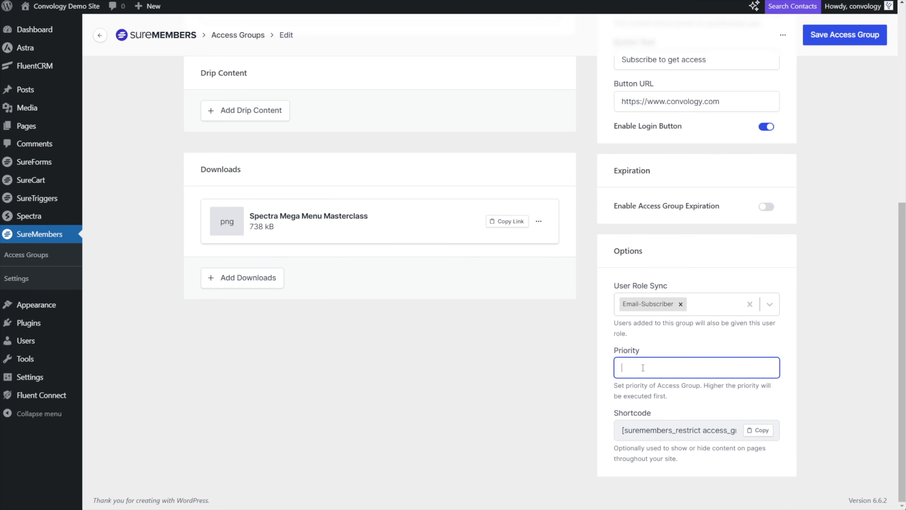
scroll(642, 368, "up", 2)
left_click(845, 34)
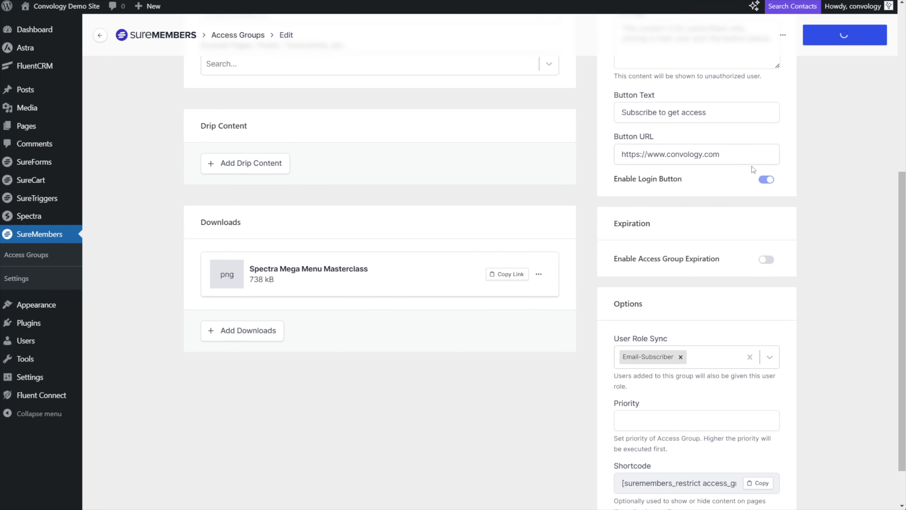
scroll(694, 345, "up", 2)
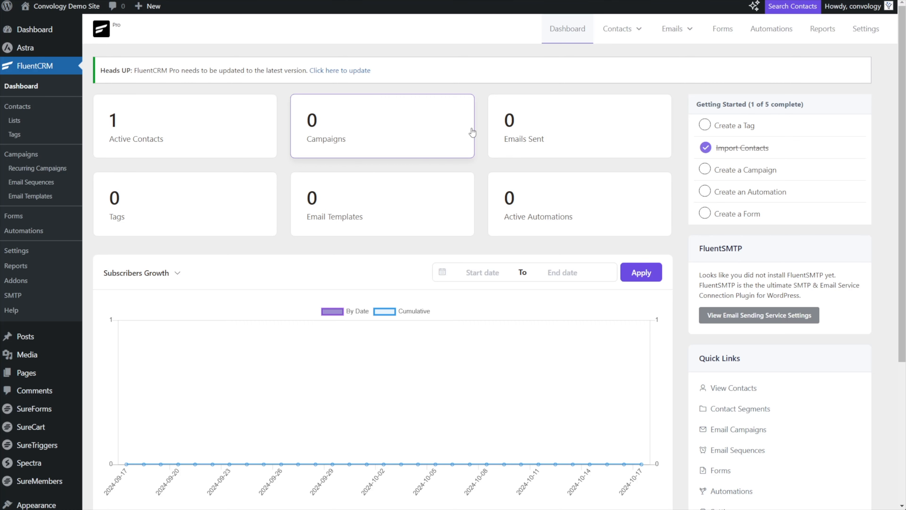
Create a FluentCRM automation from scratch labelled Email Subscriber Access Group, using the List Applied trigger with Main Email List
left_click(760, 36)
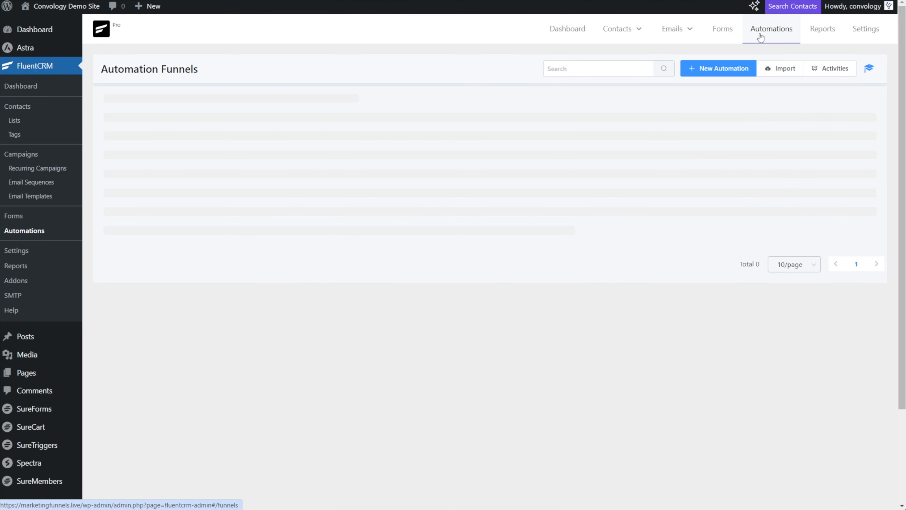
left_click(718, 68)
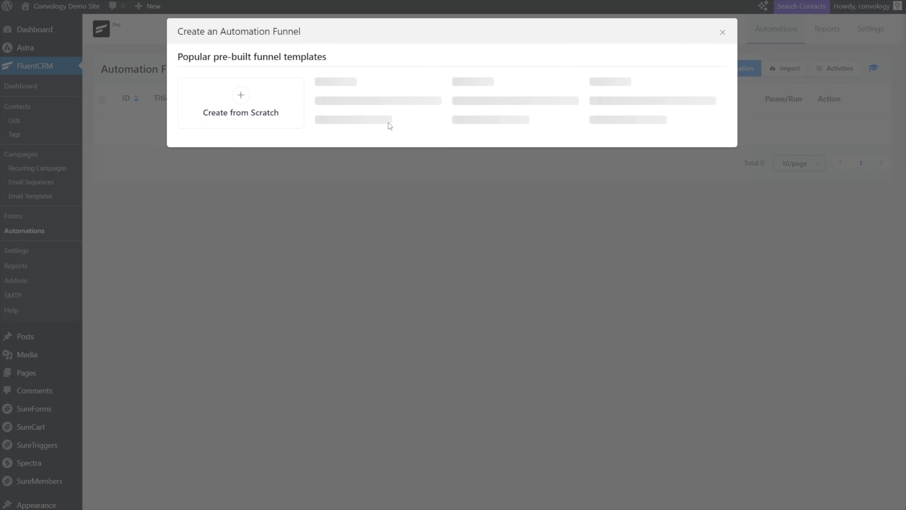
left_click(248, 108)
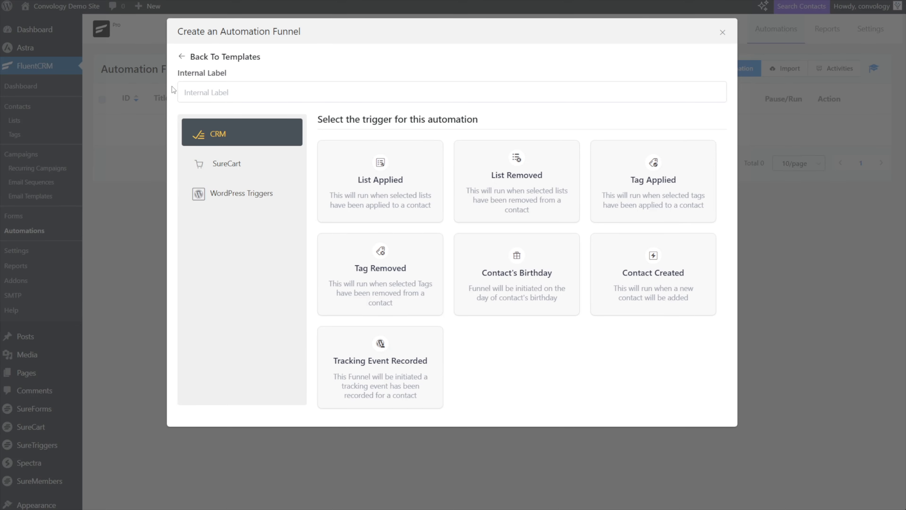
left_click(216, 99)
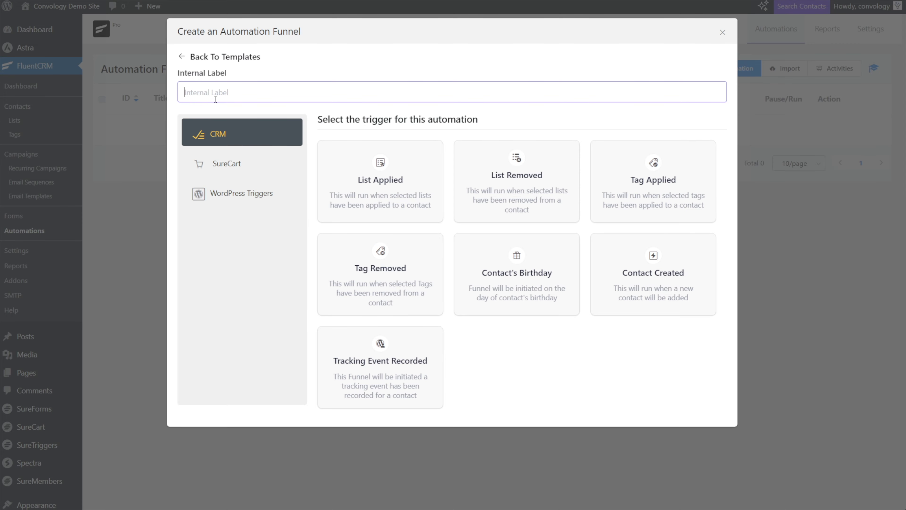
type("Email Subscriber Access Group")
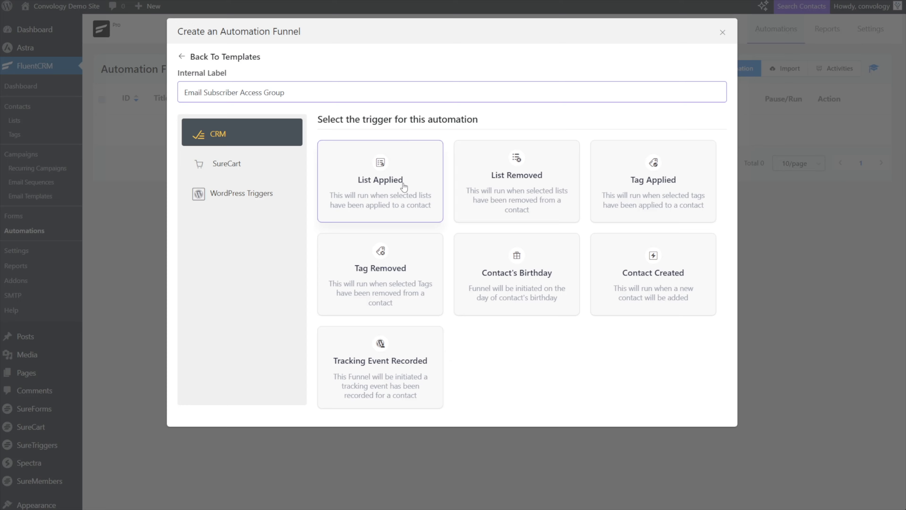
left_click(383, 183)
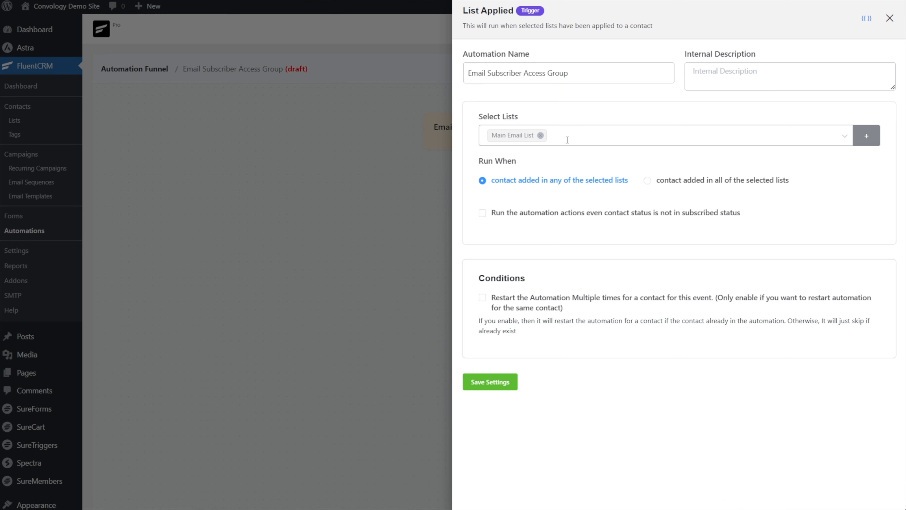
left_click(504, 387)
Add a Create WP User action after the automation's list trigger
left_click(490, 173)
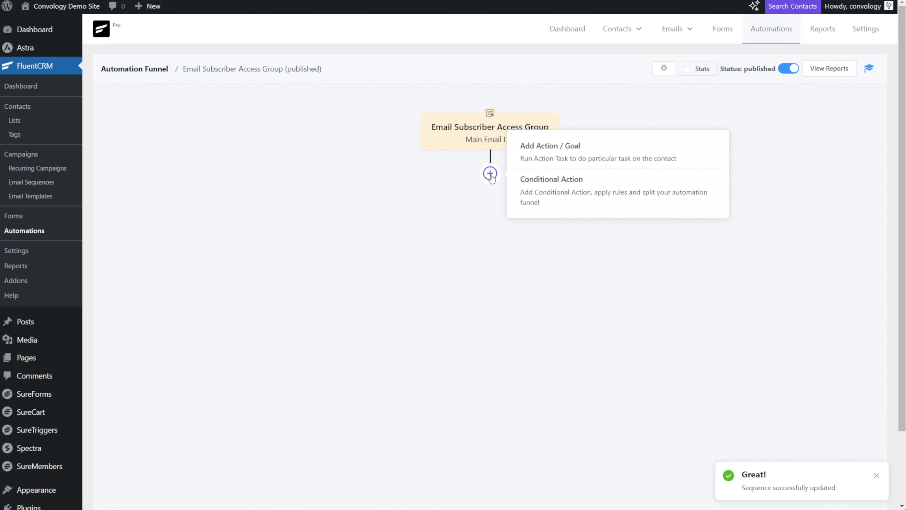
left_click(539, 161)
scroll(578, 235, "down", 10)
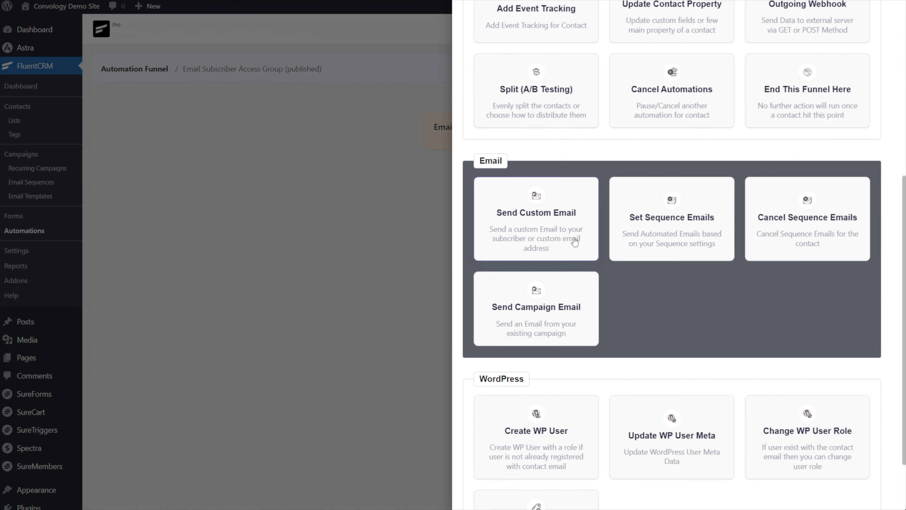
scroll(571, 256, "down", 2)
left_click(535, 368)
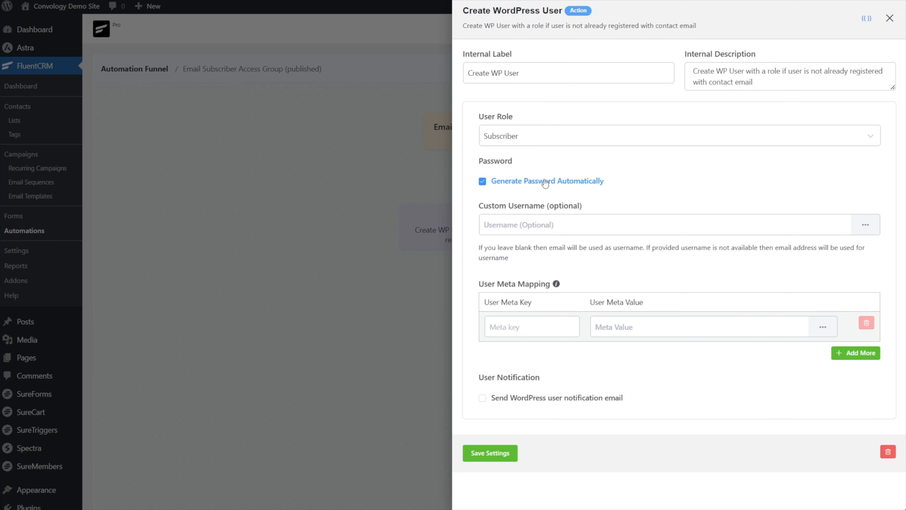
Set the user role of the Create WordPress User action to Email-Subscriber
left_click(493, 136)
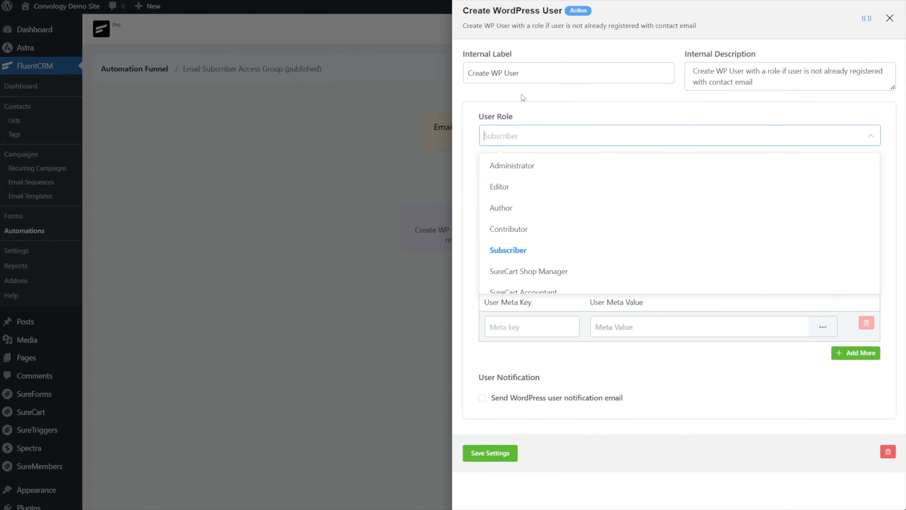
scroll(523, 218, "down", 1)
scroll(523, 218, "down", 3)
left_click(531, 282)
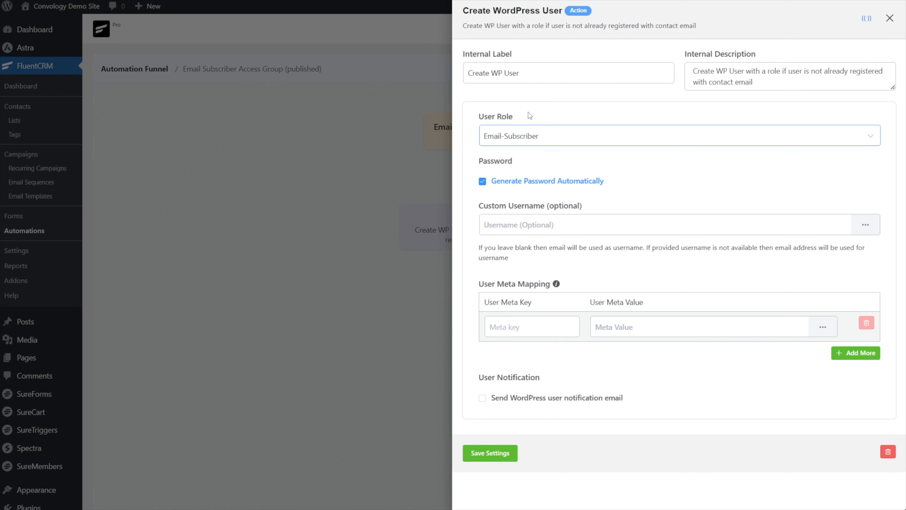
Turn off automatic password generation and fill the custom user password with the contact's First Name and Contact ID smartcodes
left_click(496, 187)
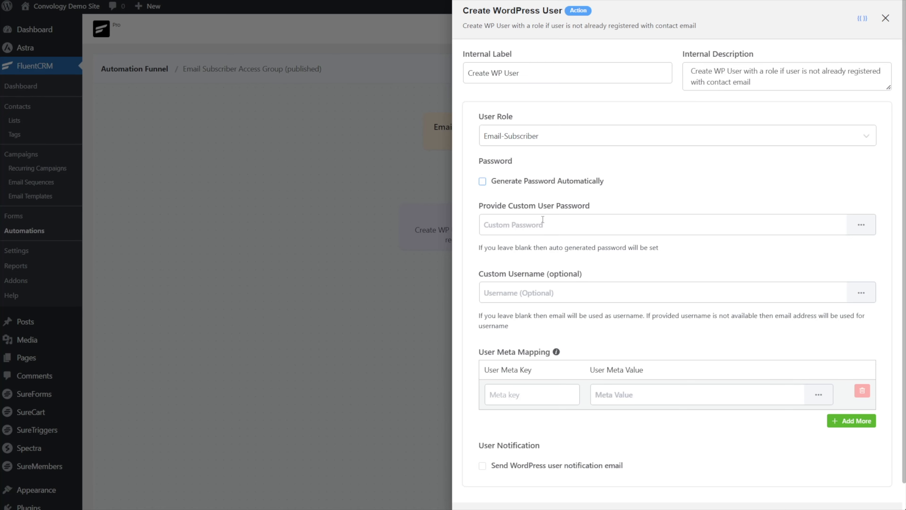
left_click(563, 223)
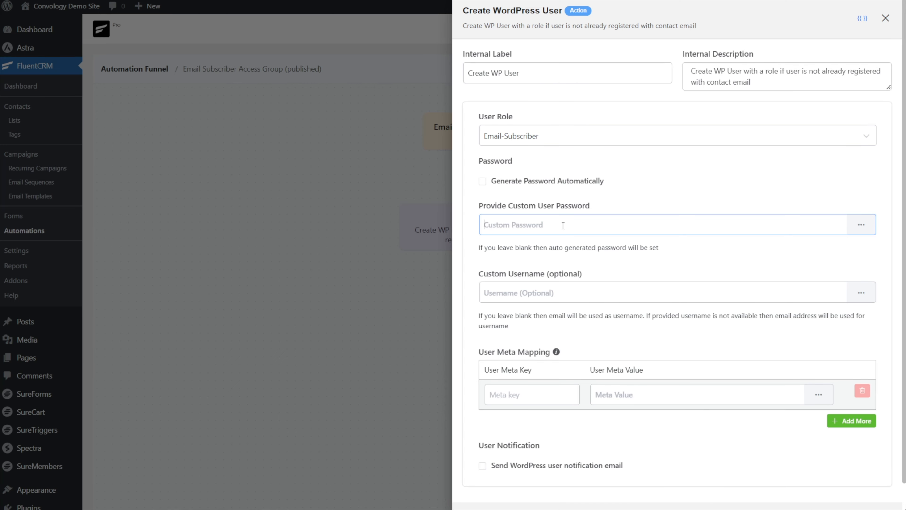
left_click(484, 182)
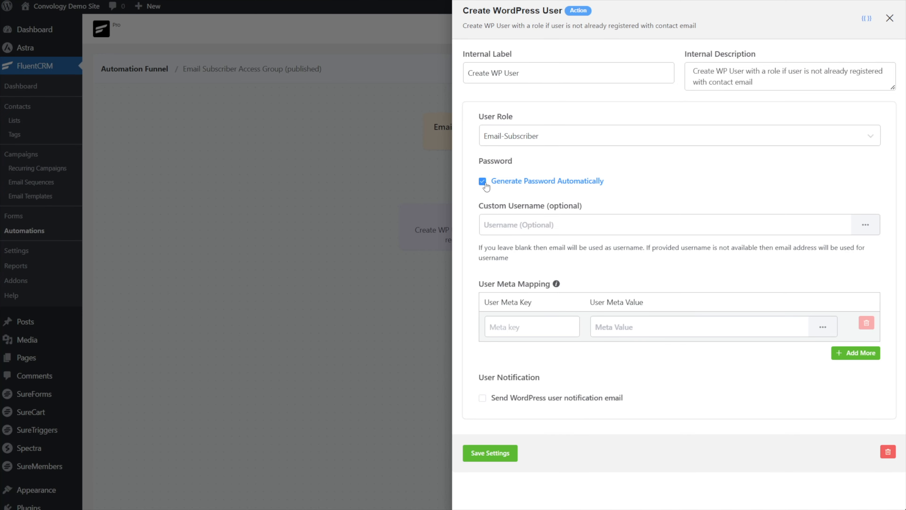
left_click(483, 183)
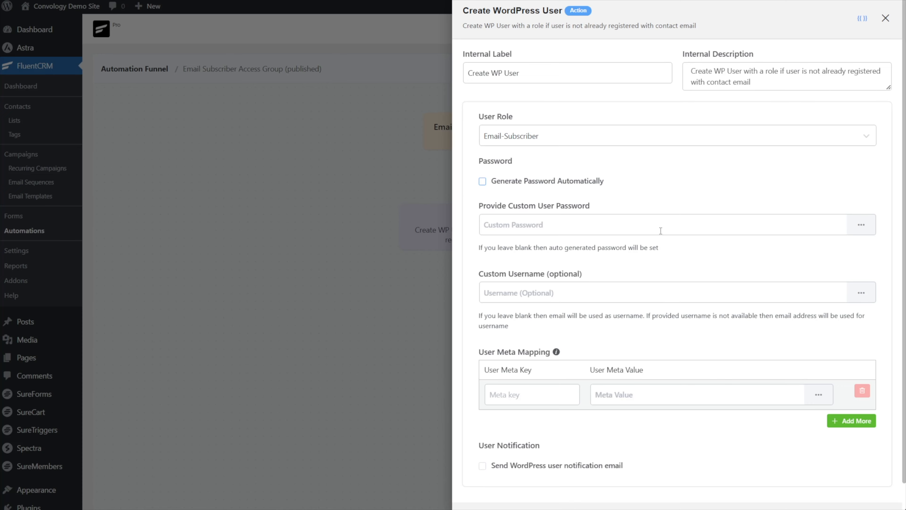
left_click(864, 228)
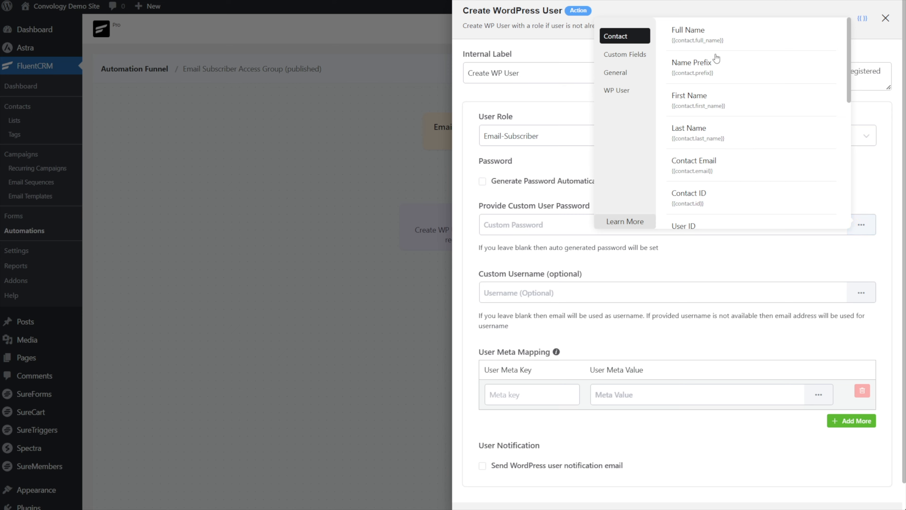
left_click(712, 103)
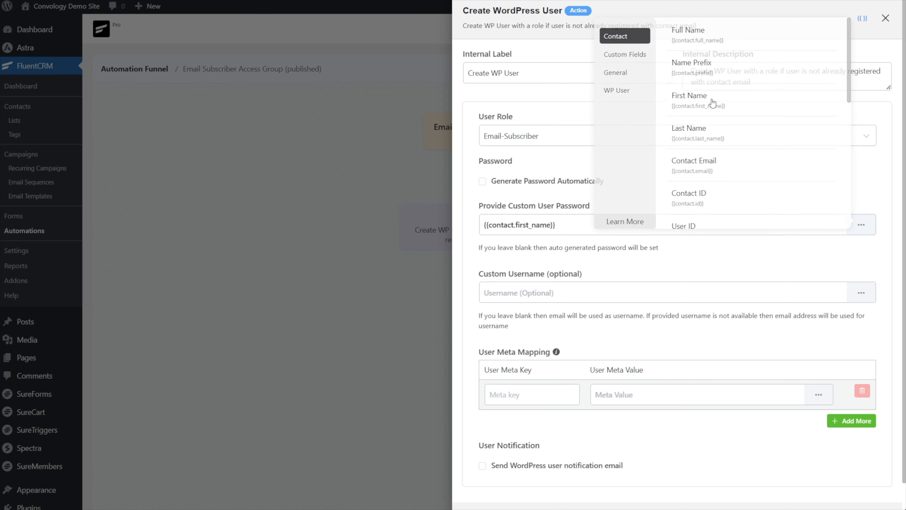
left_click(862, 225)
left_click(697, 196)
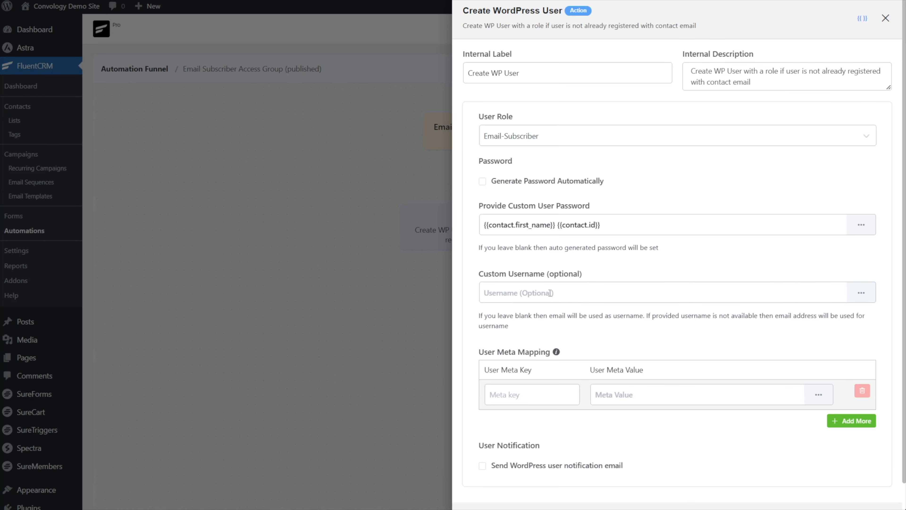
Set the custom username to the {{contact.first_name}} smartcode and save the Create WordPress User settings
left_click(861, 295)
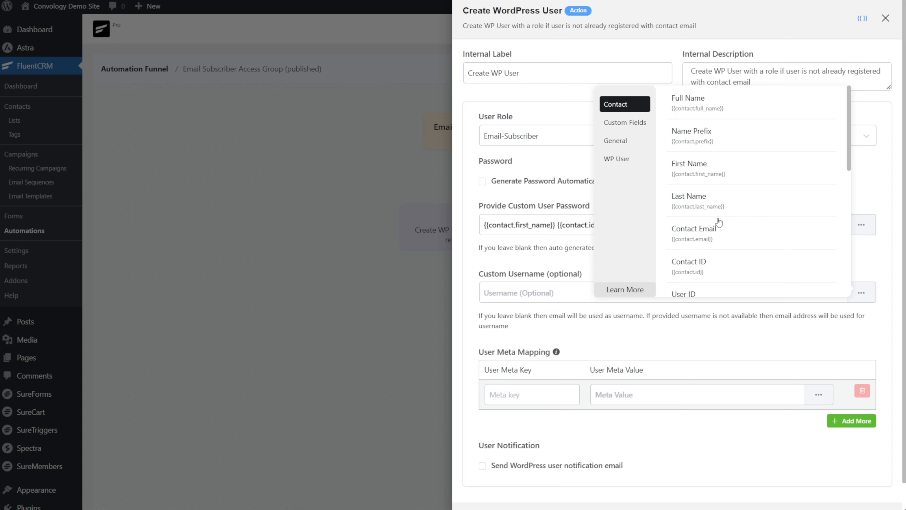
scroll(702, 185, "down", 2)
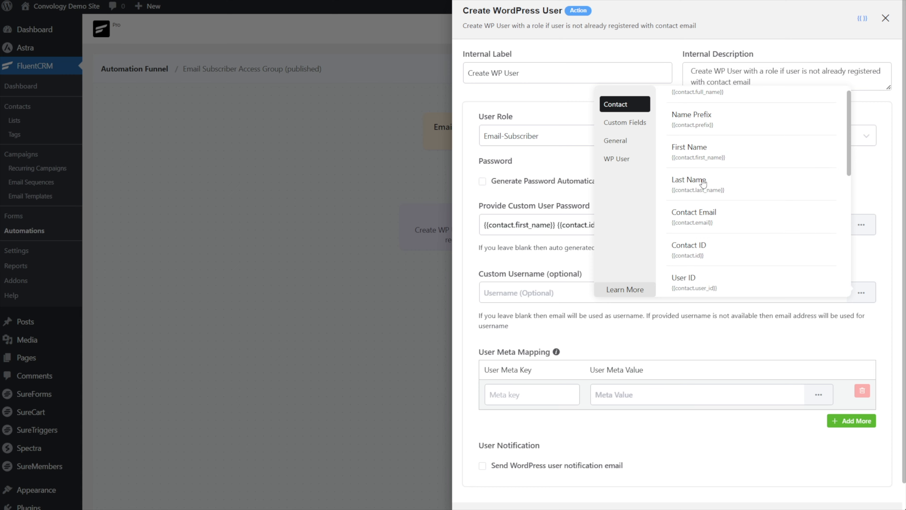
scroll(708, 178, "up", 2)
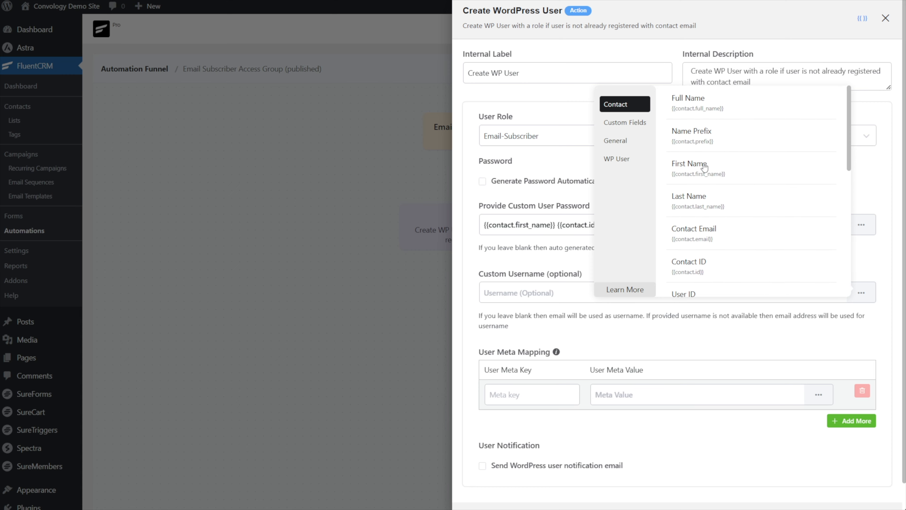
left_click(704, 166)
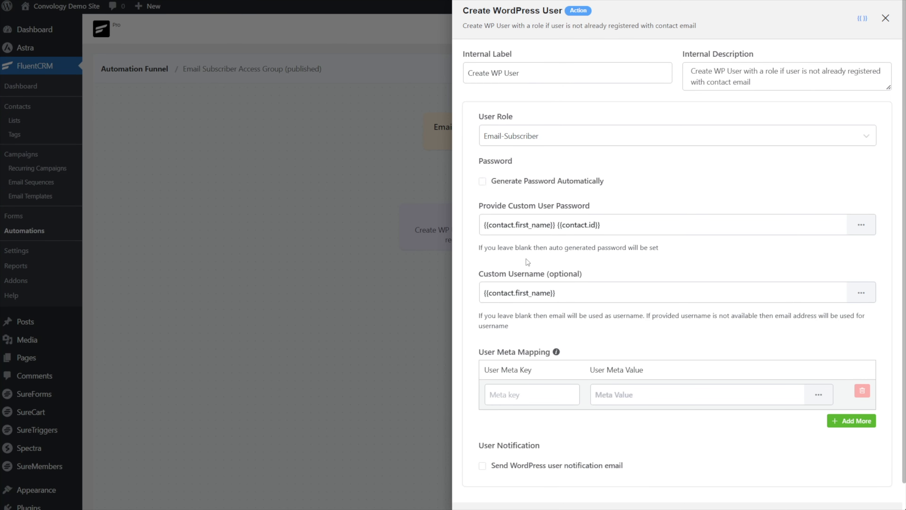
scroll(525, 476, "down", 1)
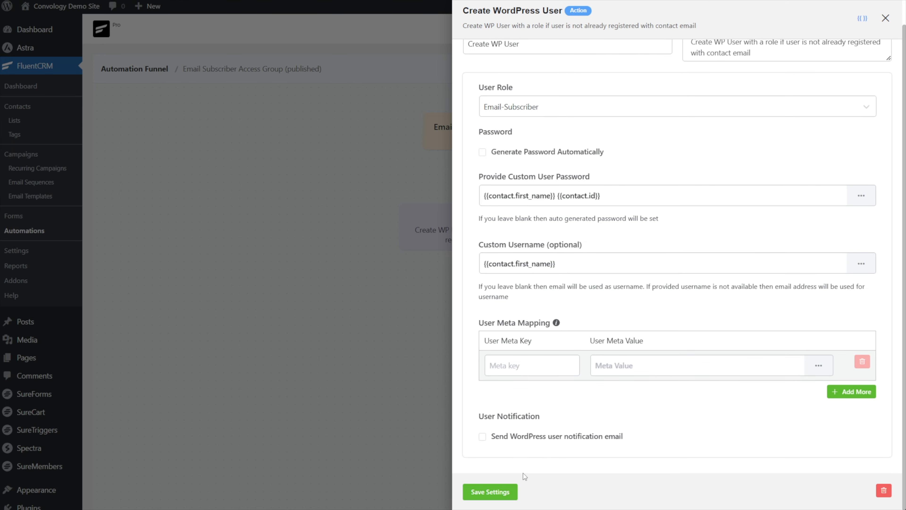
left_click(486, 493)
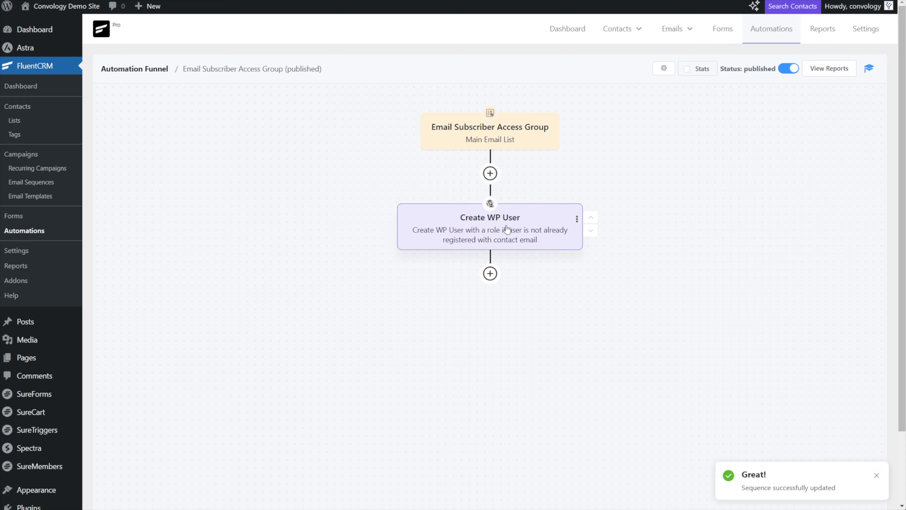
Add a Send Custom Email action between the list trigger and the Create WP User action
left_click(490, 173)
scroll(534, 311, "down", 9)
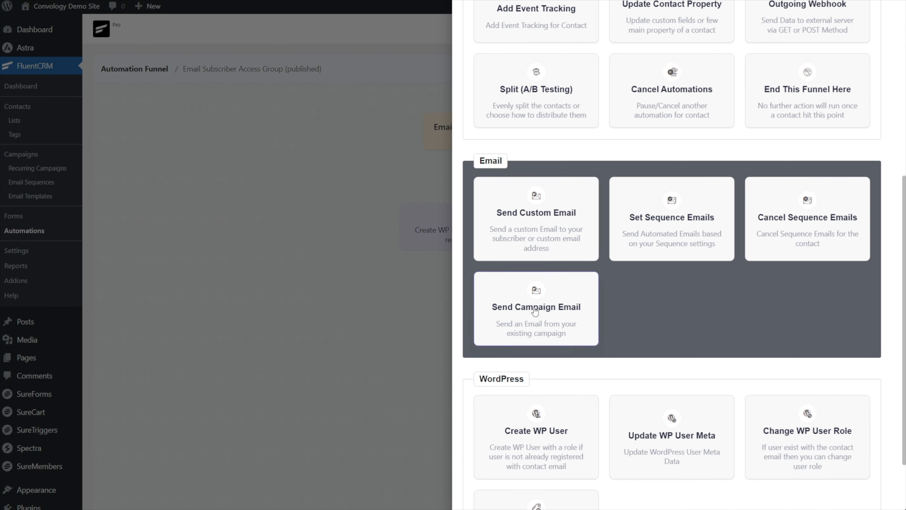
left_click(522, 215)
Replace the email body's placeholder text with "Here's your temporary password: {{contact.first_name}}{{contact.user_id}}"
left_click_drag(412, 296, 332, 295)
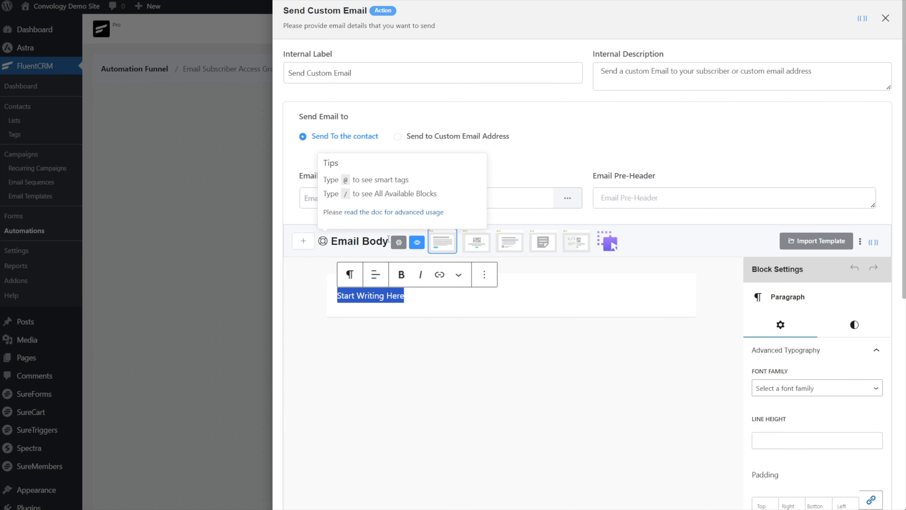
left_click(873, 242)
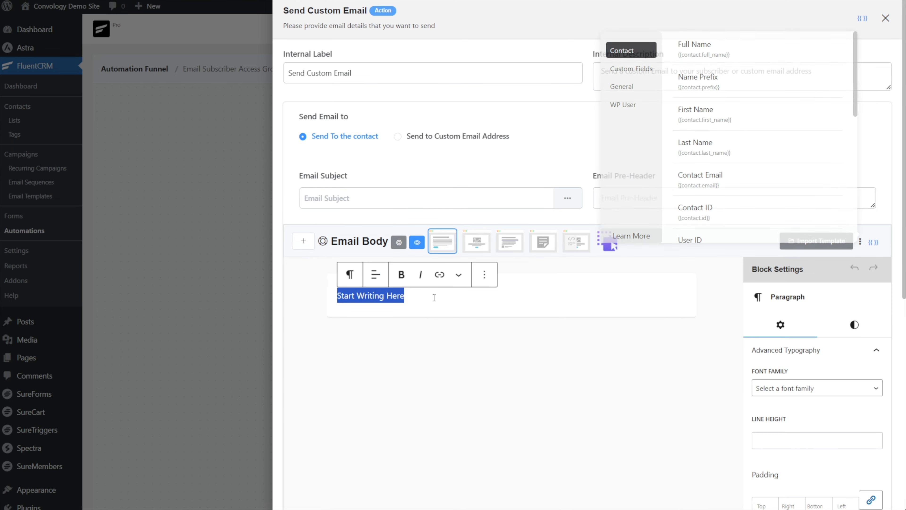
left_click_drag(406, 296, 344, 294)
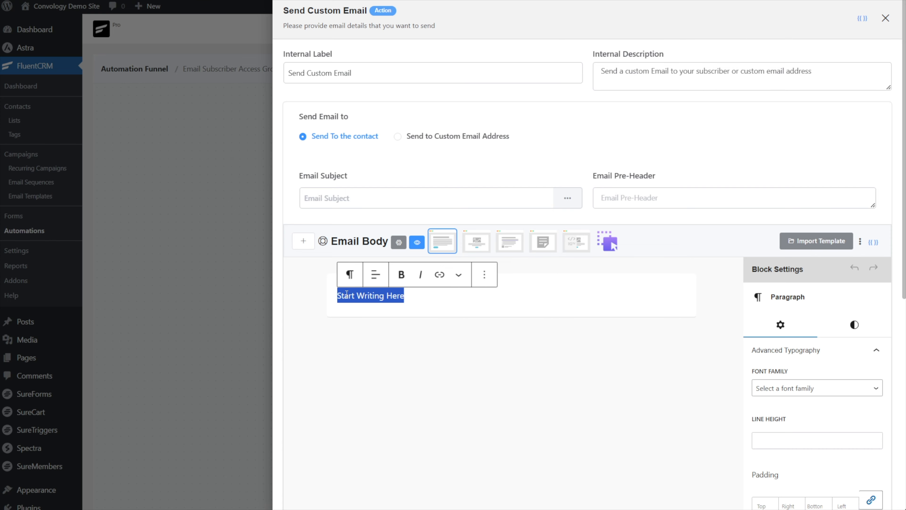
type("Here's your temporary password:")
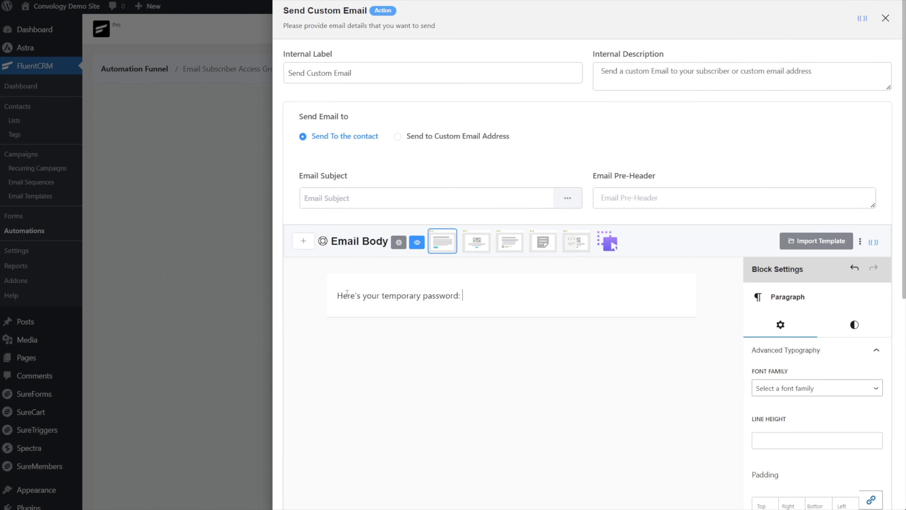
left_click(873, 242)
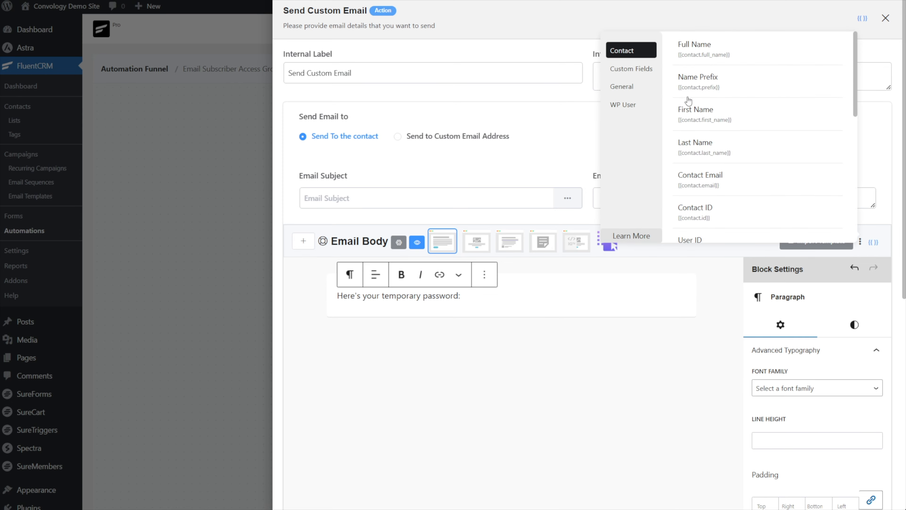
left_click(700, 114)
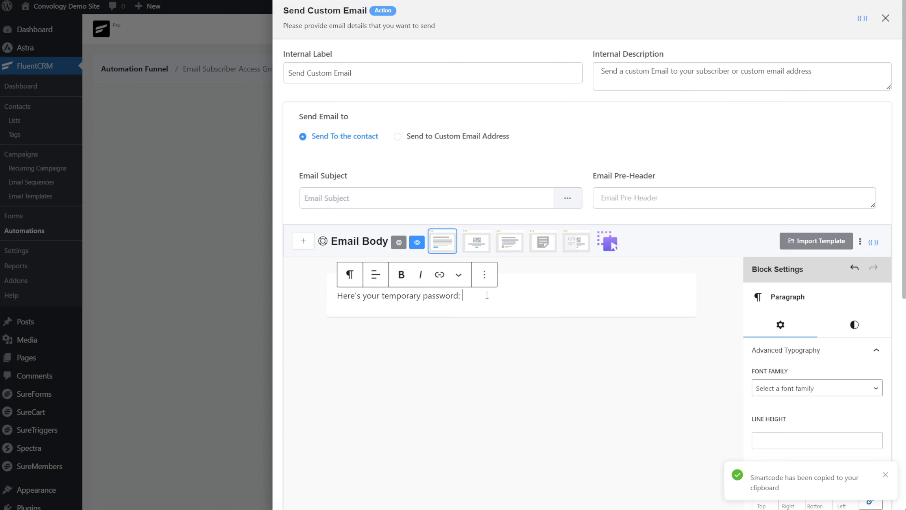
key("ctrl+v")
left_click(874, 243)
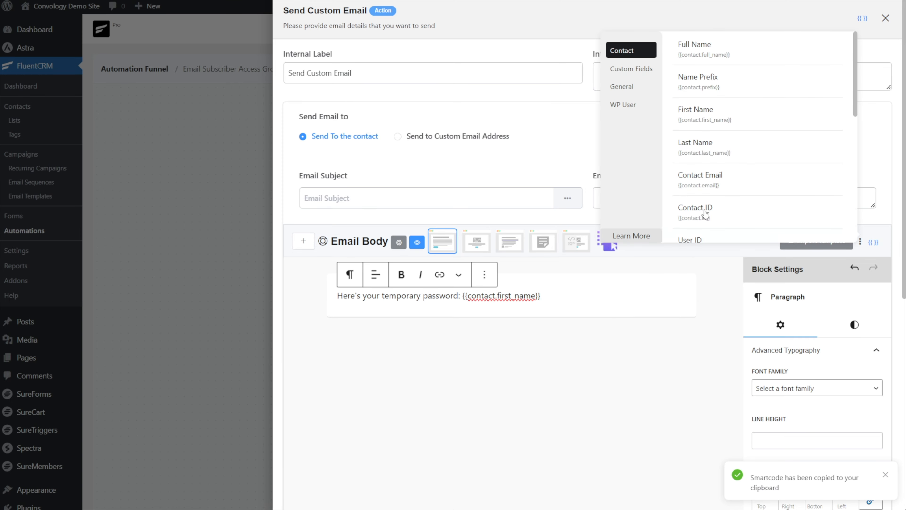
scroll(705, 210, "down", 2)
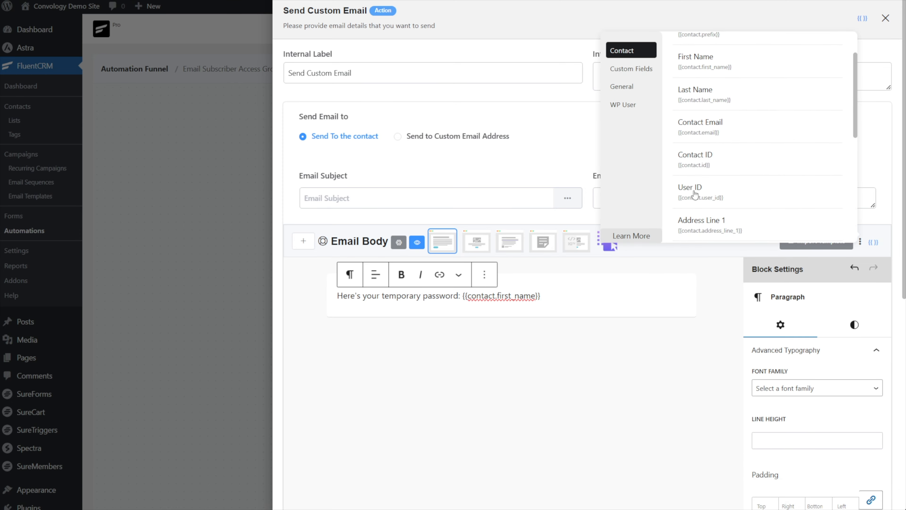
left_click(692, 193)
type("{{contact.user_id}}")
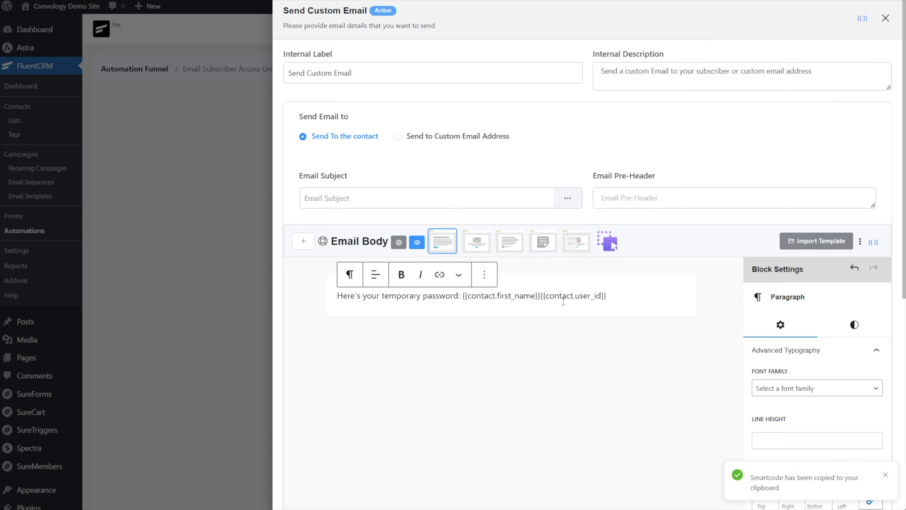
Add the line "Your email to login: {{contact.email}}" above the temporary password line, with an empty paragraph on top of the email body
left_click_drag(462, 295, 608, 299)
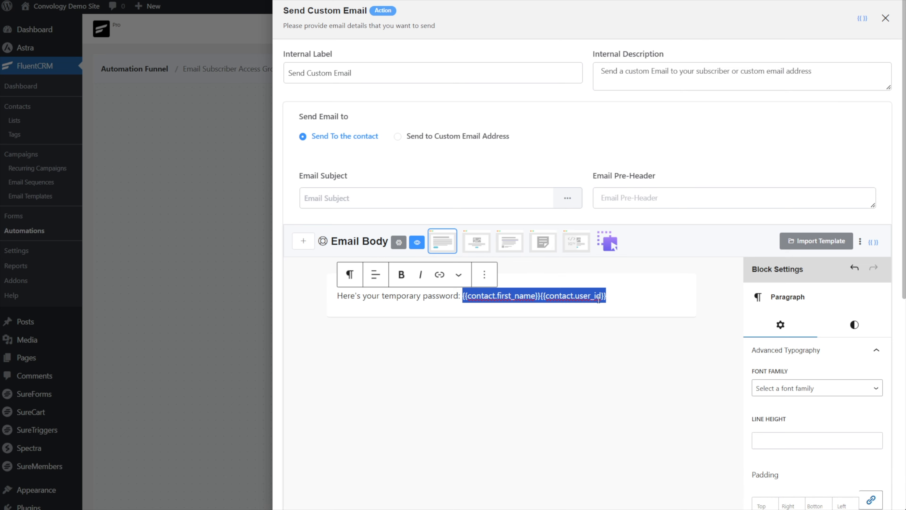
type("Your email to l")
type("ogin:")
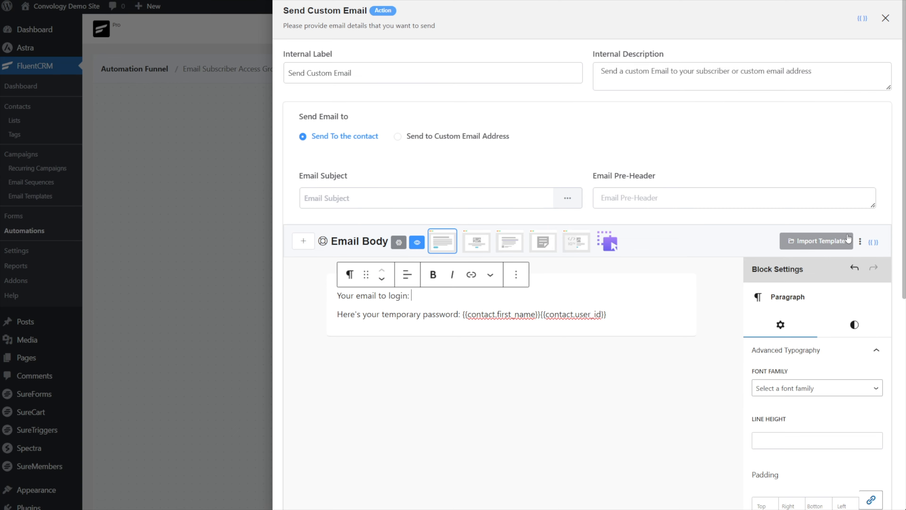
left_click(873, 243)
left_click(705, 185)
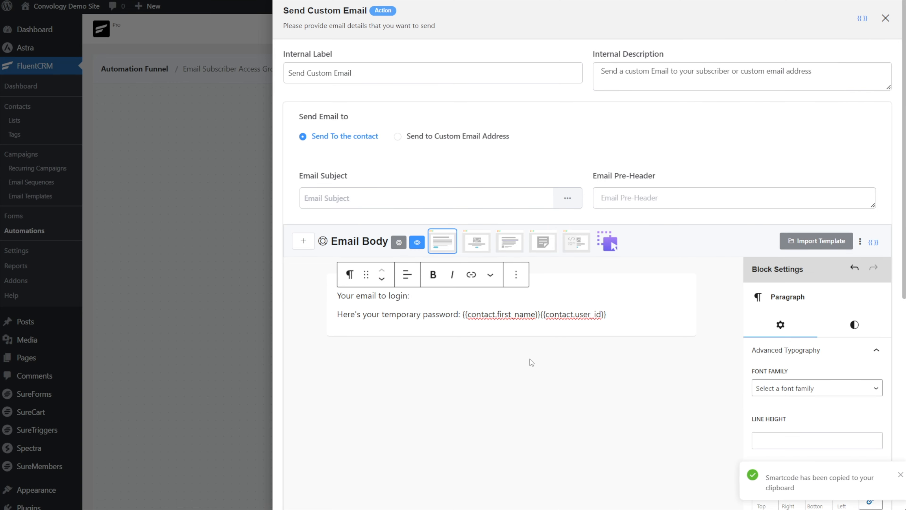
key("ctrl+v")
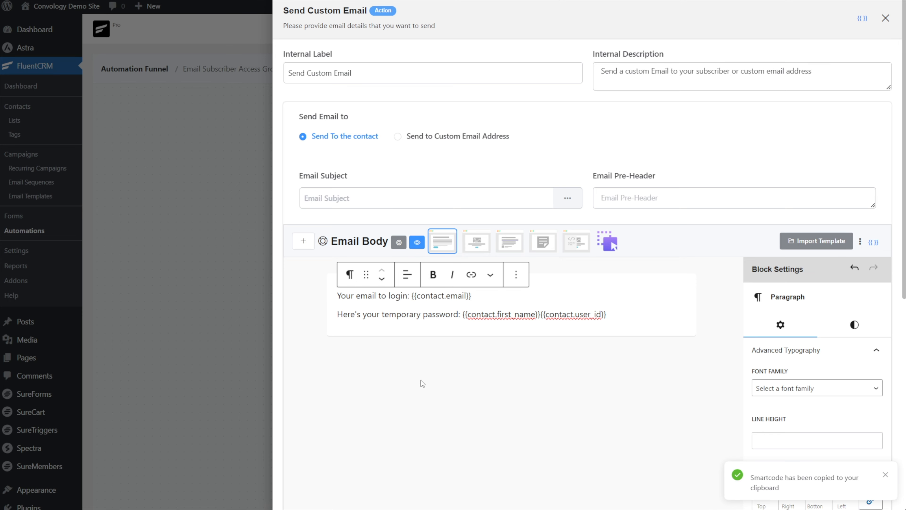
left_click(339, 295)
key("Return")
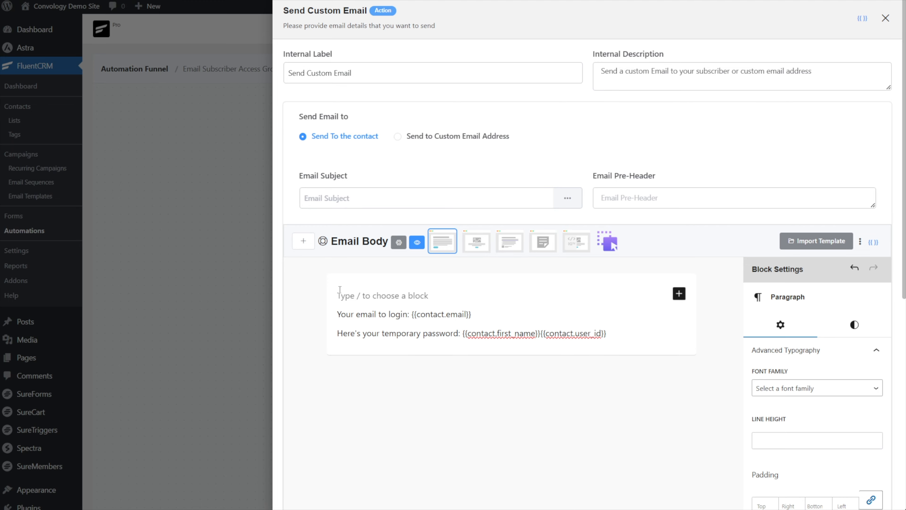
scroll(762, 346, "down", 8)
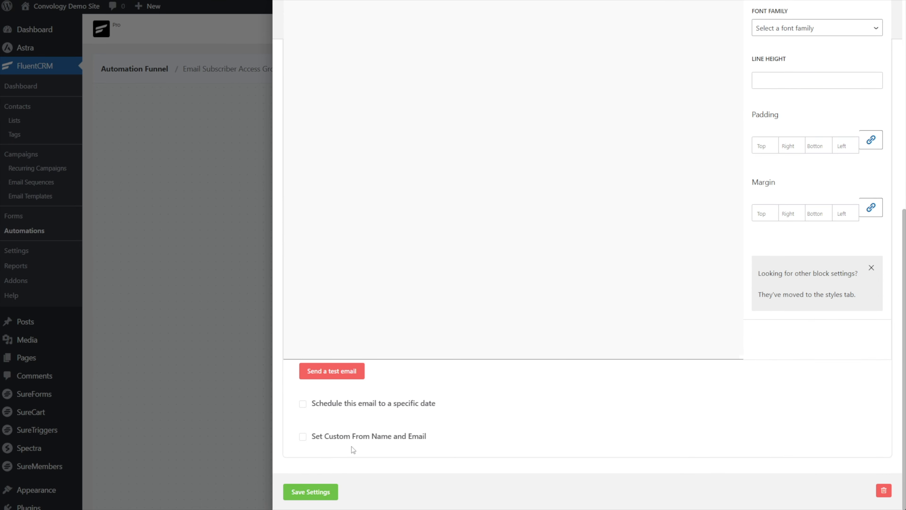
scroll(476, 250, "up", 8)
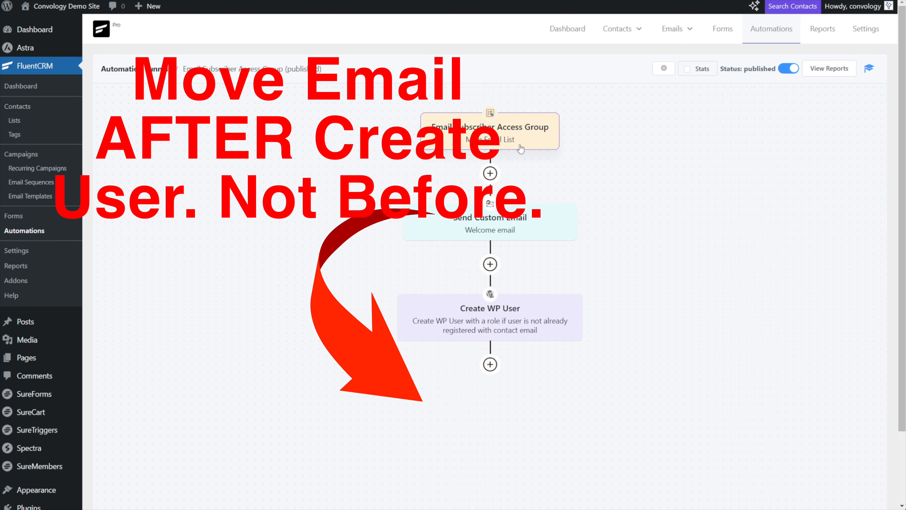
Add a List Removed goal after the Create WP User action in the automation
mouse_move(510, 237)
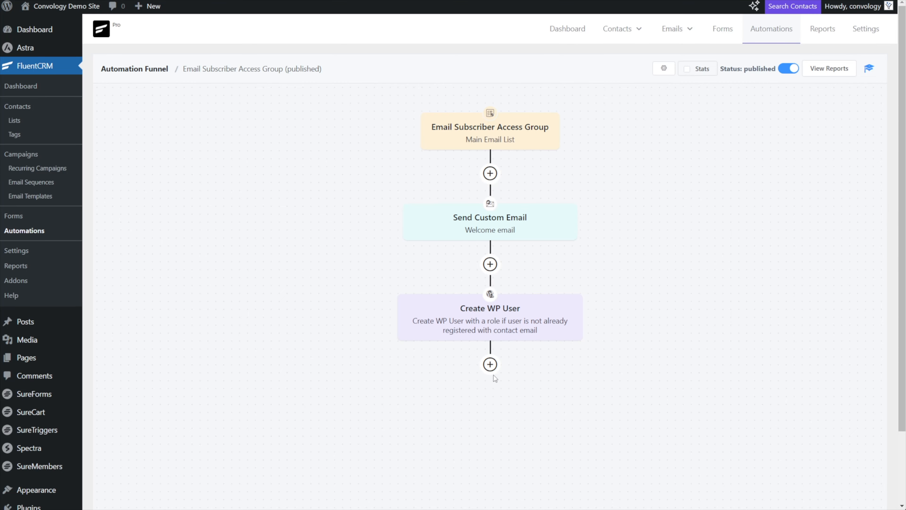
mouse_move(490, 364)
left_click(537, 357)
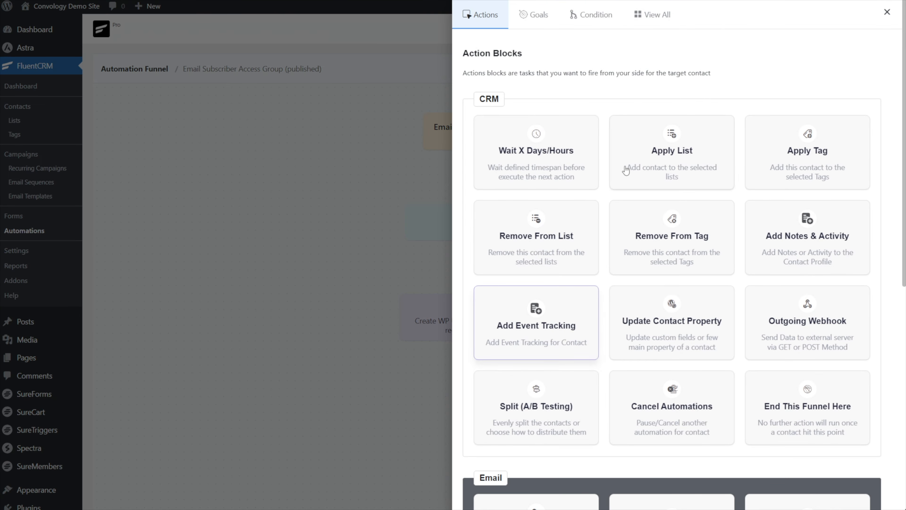
left_click(549, 20)
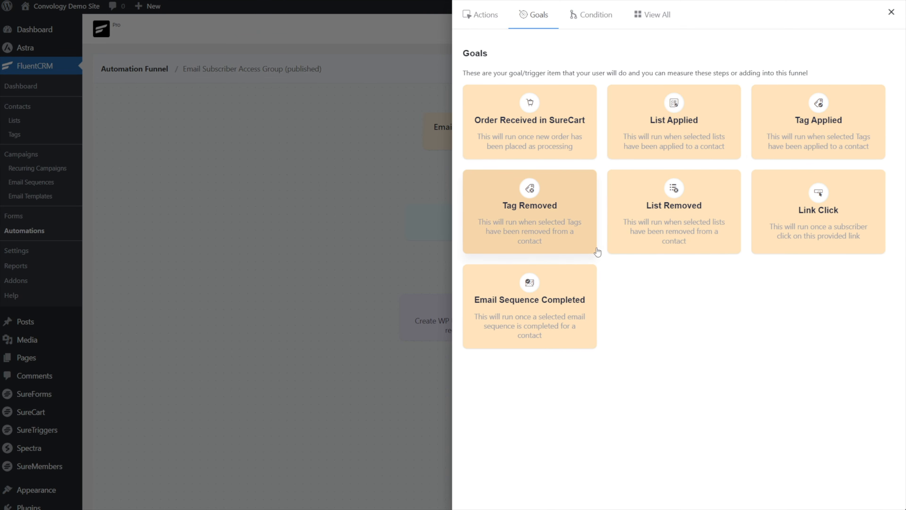
left_click(667, 218)
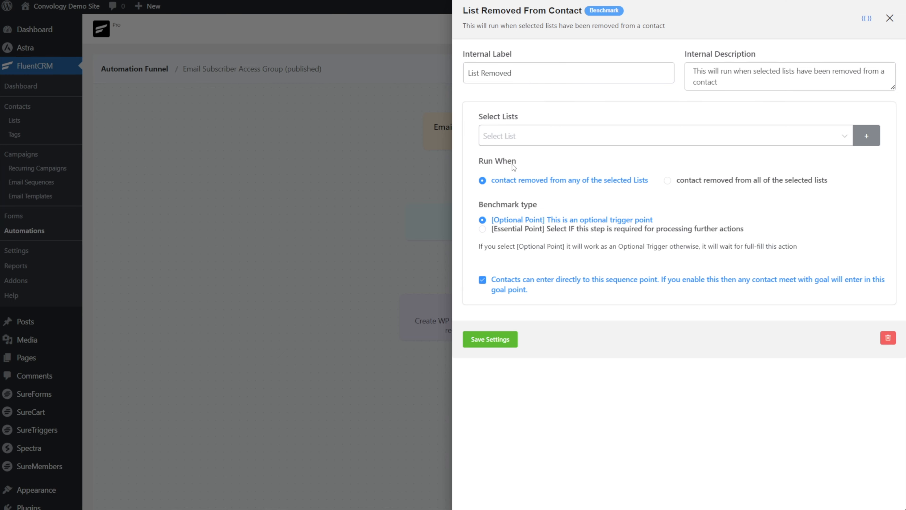
Set the List Removed goal to Main Email List, make it an Essential Point, and save its settings
left_click(517, 144)
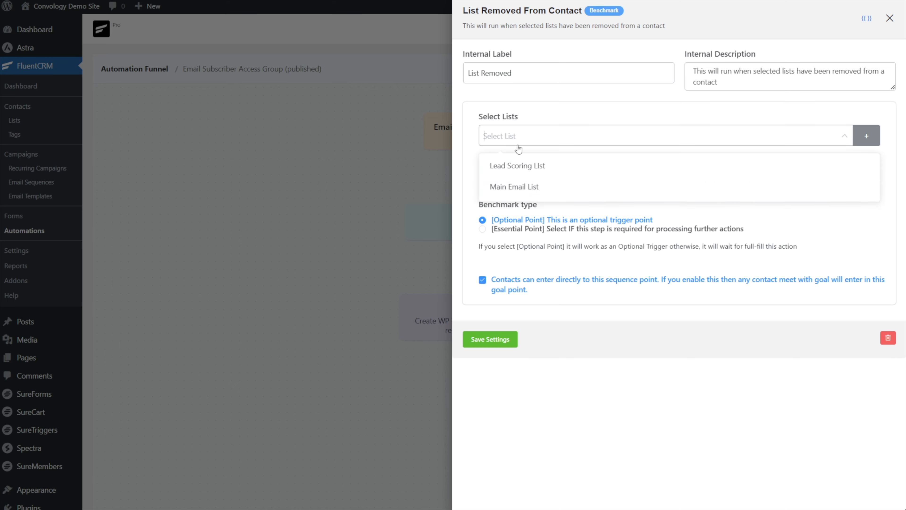
left_click(510, 188)
left_click(621, 411)
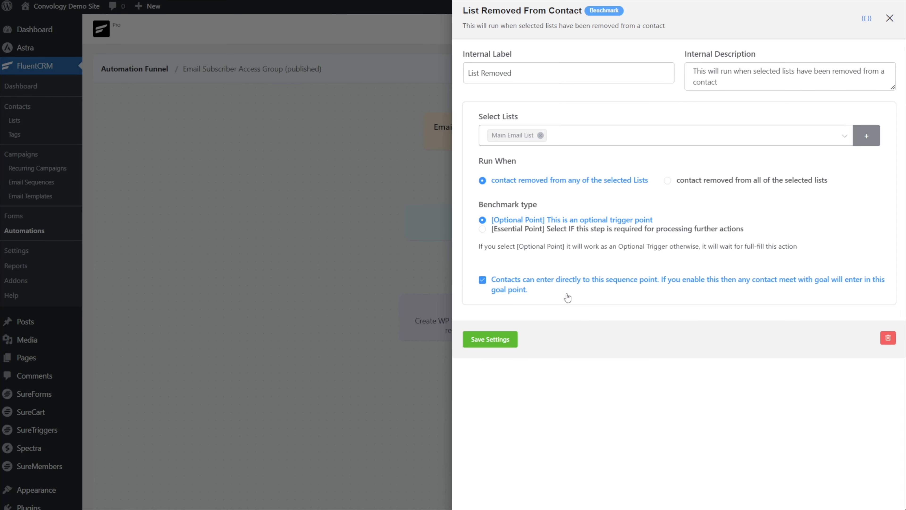
left_click(483, 229)
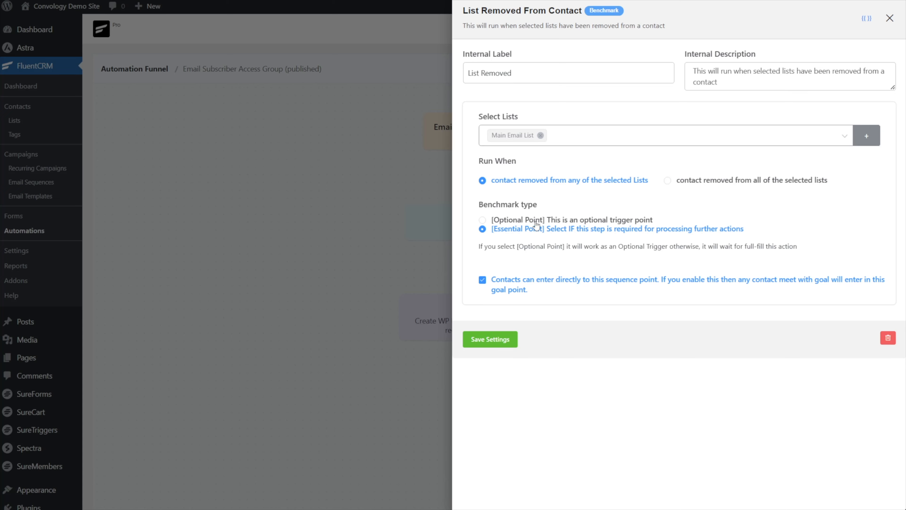
left_click(495, 339)
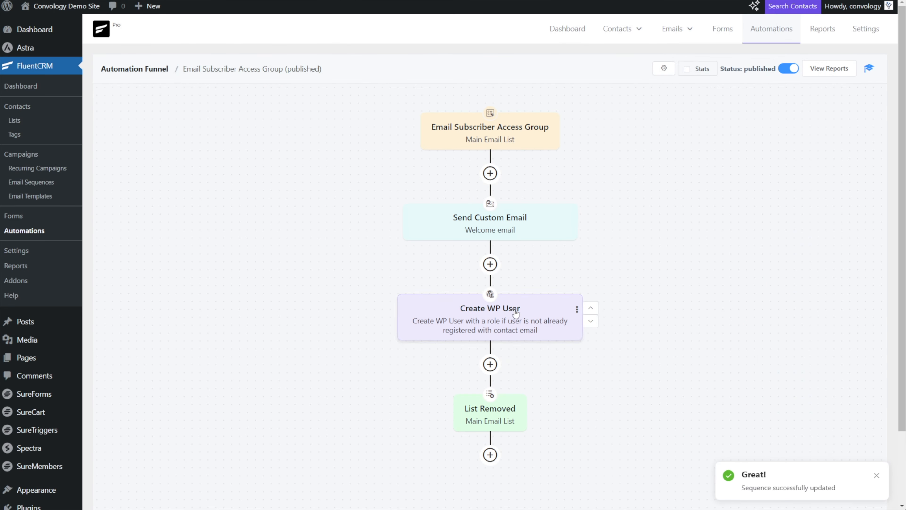
Add a Remove WP User Role action after the List Removed goal
scroll(492, 279, "down", 2)
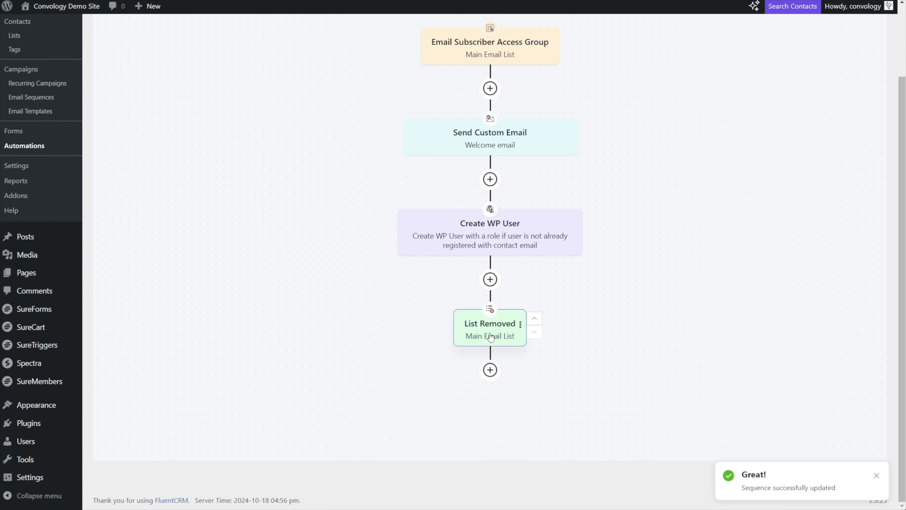
mouse_move(490, 370)
left_click(549, 348)
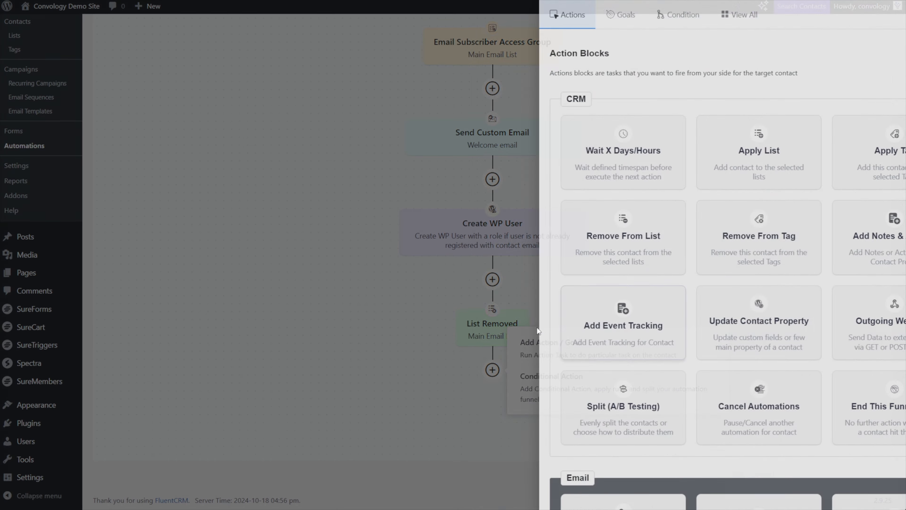
scroll(554, 323, "down", 5)
scroll(553, 324, "down", 1)
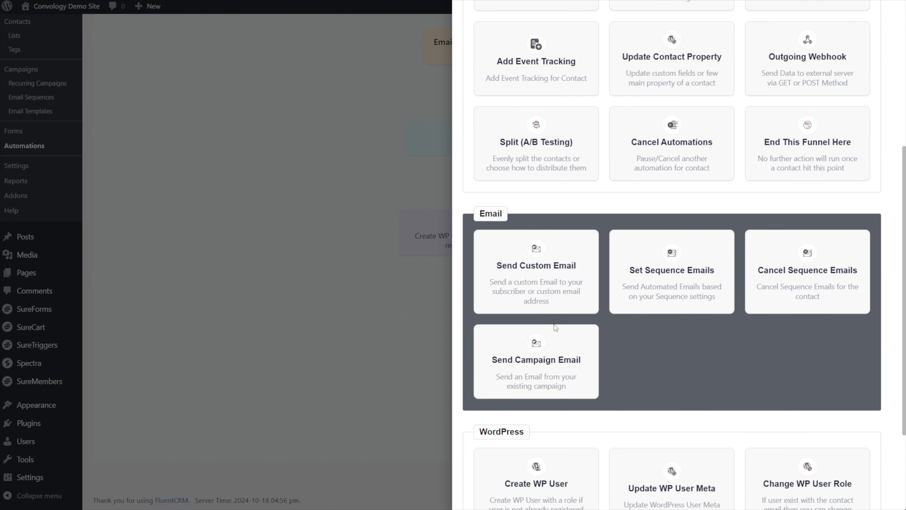
scroll(556, 328, "down", 4)
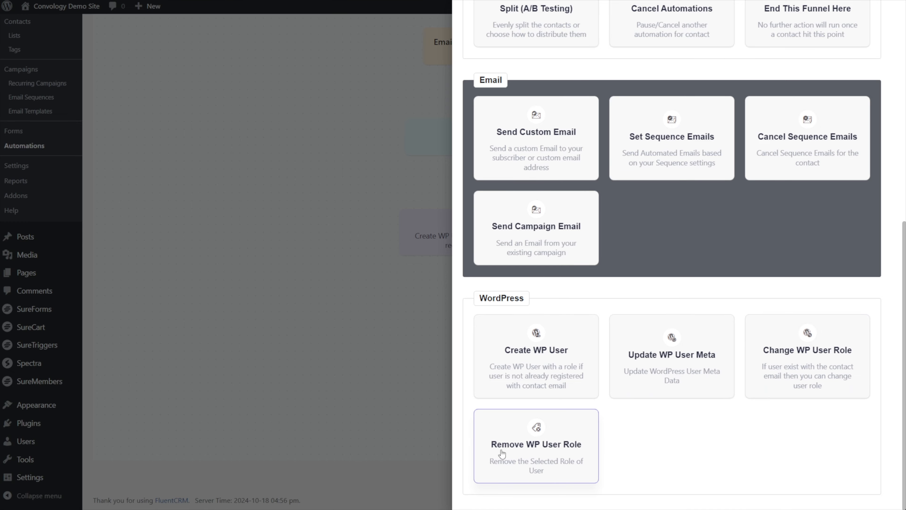
left_click(527, 454)
Choose Email-Subscriber as the user role to remove and save the action's settings
left_click(506, 139)
scroll(507, 232, "down", 3)
left_click(515, 281)
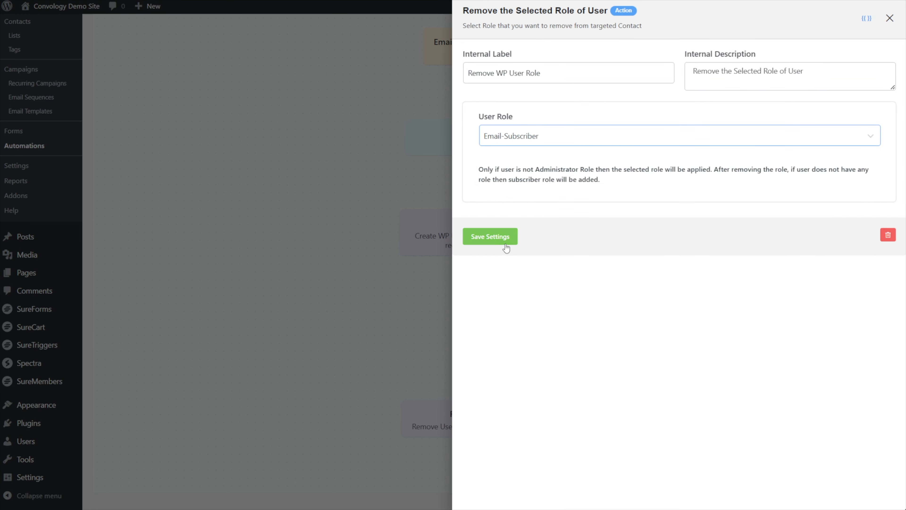
left_click(498, 238)
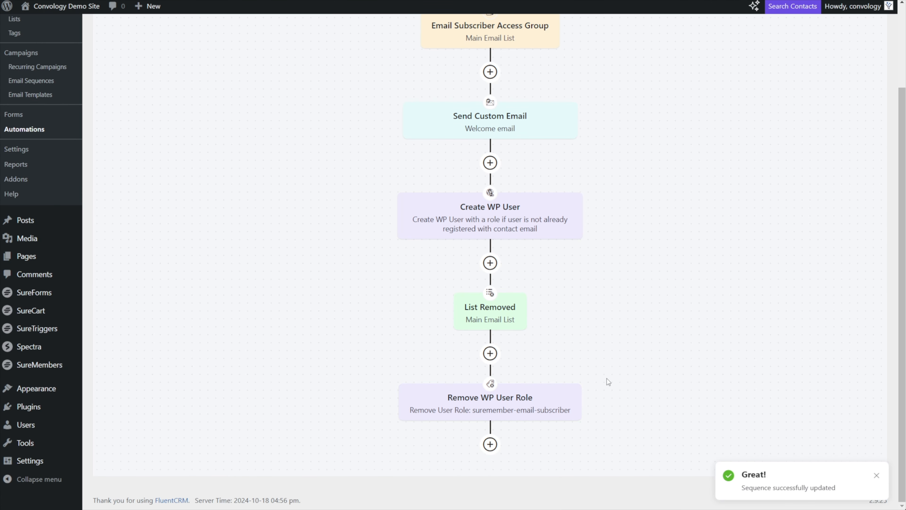
scroll(608, 382, "up", 3)
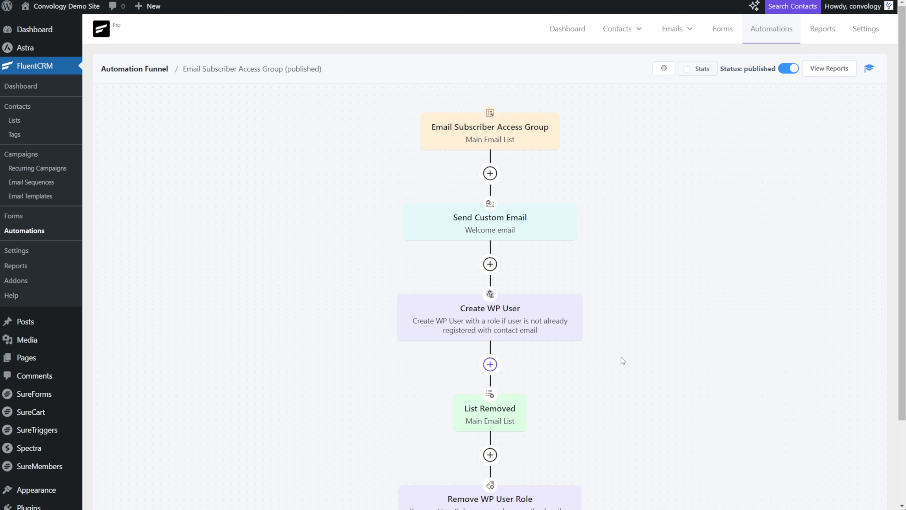
Switch to SureTriggers and create a workflow from scratch named "Email Subscriber Access Group"
left_click(37, 429)
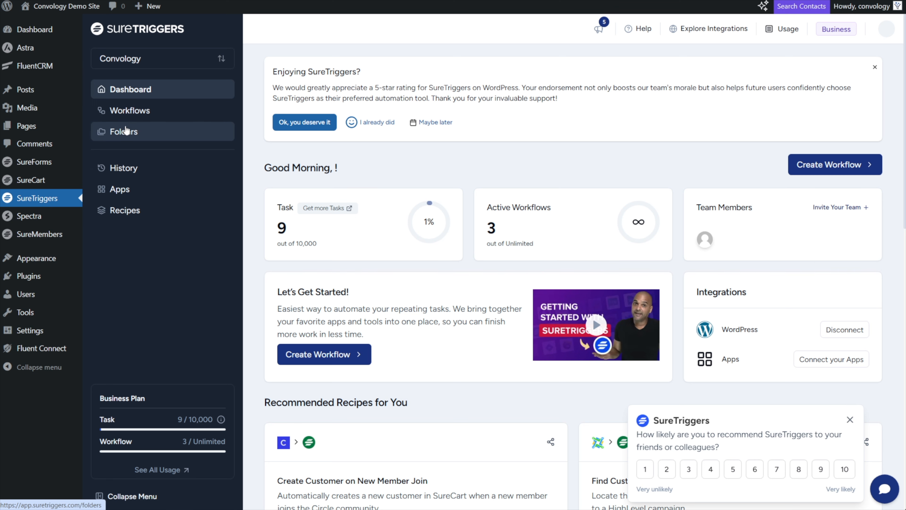
left_click(139, 111)
left_click(817, 77)
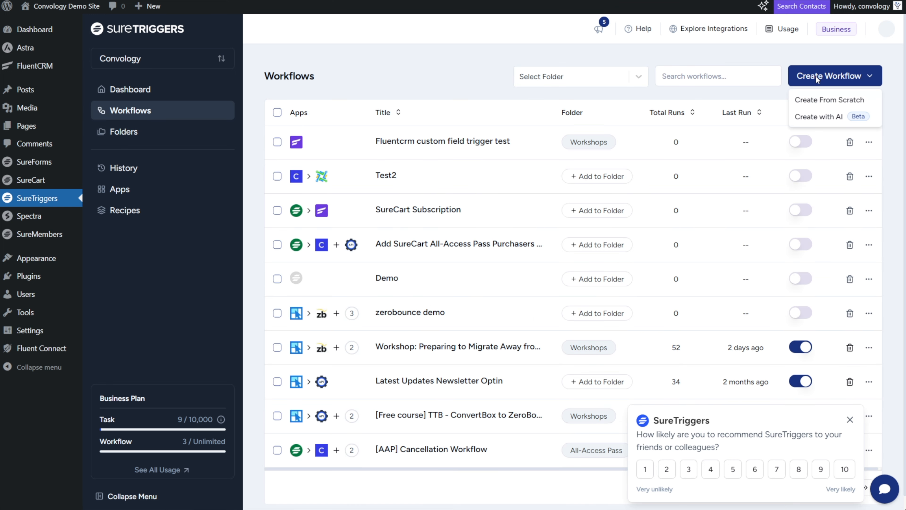
left_click(818, 100)
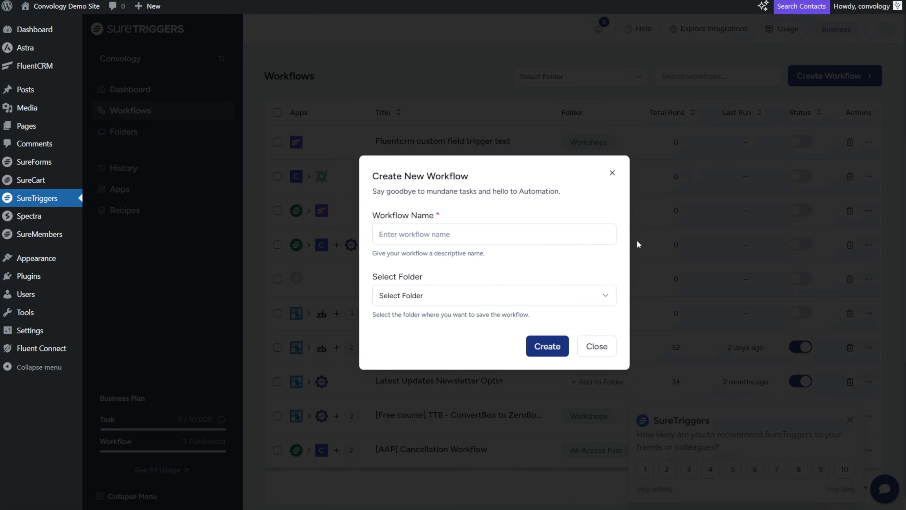
left_click(420, 234)
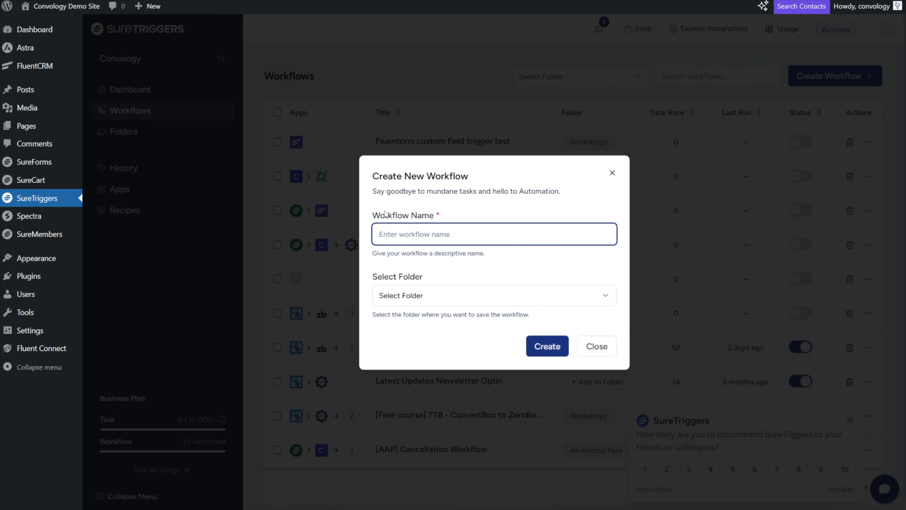
type("Email Subscriber Access Group")
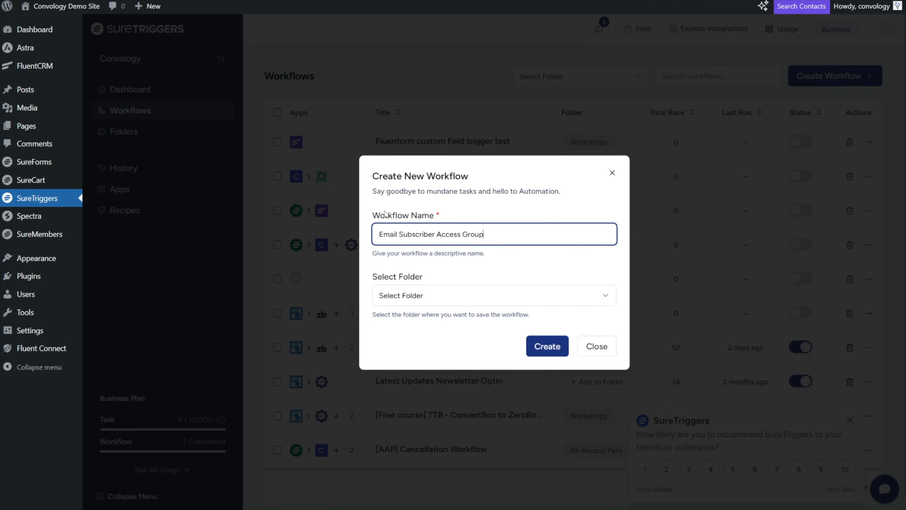
key("Return")
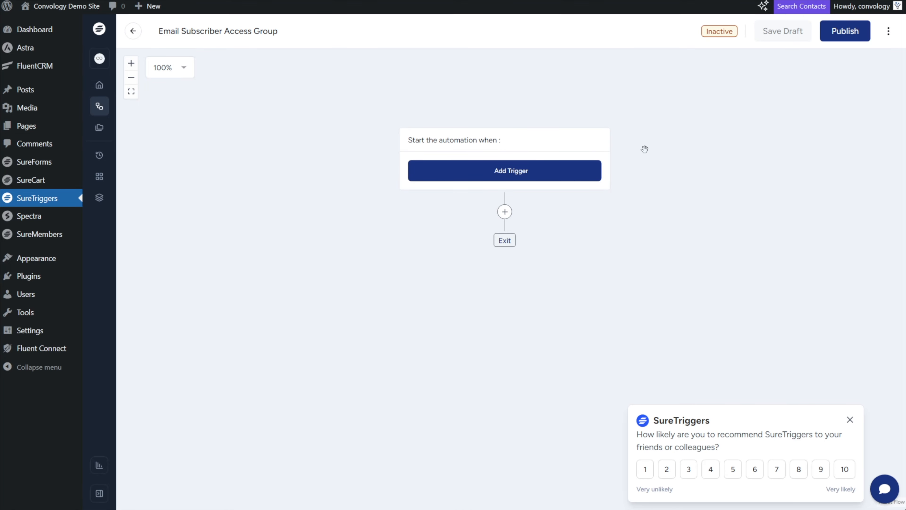
Set the workflow's trigger to the Webhooks core app with the Catch Webhook event
left_click(545, 173)
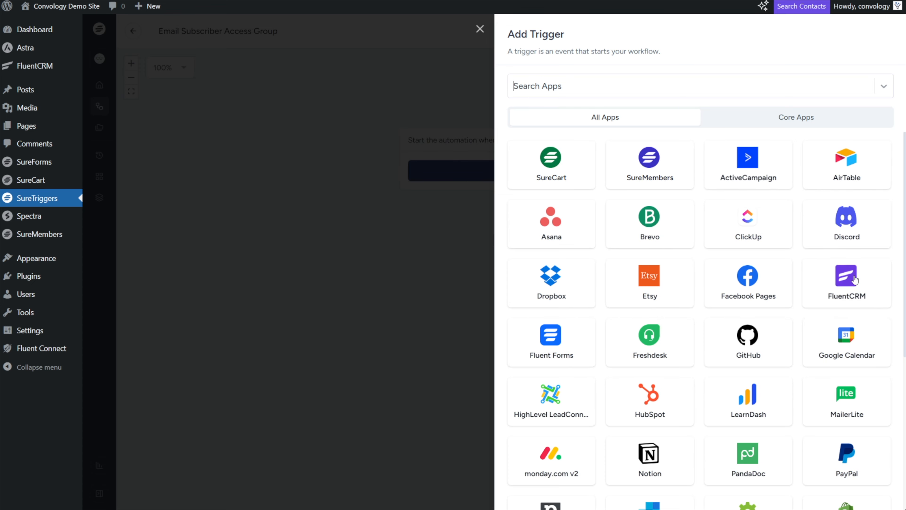
scroll(719, 266, "down", 1)
scroll(720, 266, "down", 5)
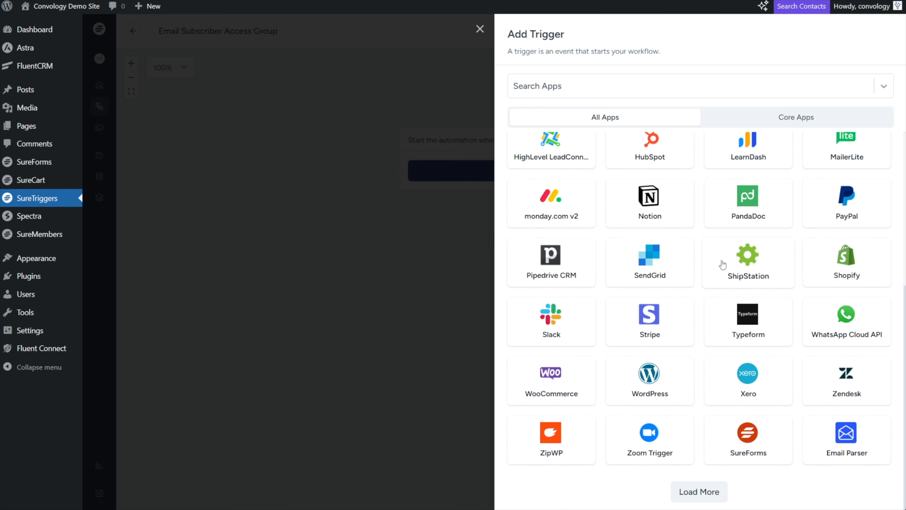
scroll(723, 264, "up", 6)
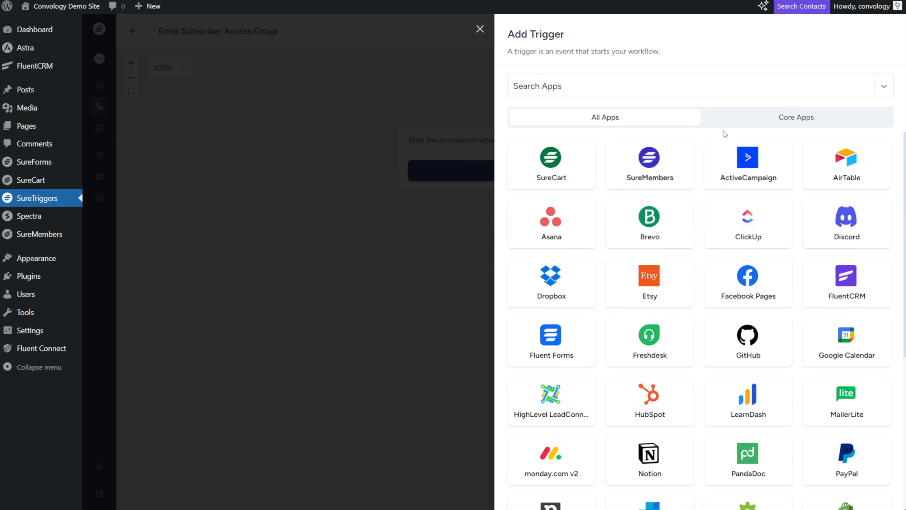
left_click(778, 118)
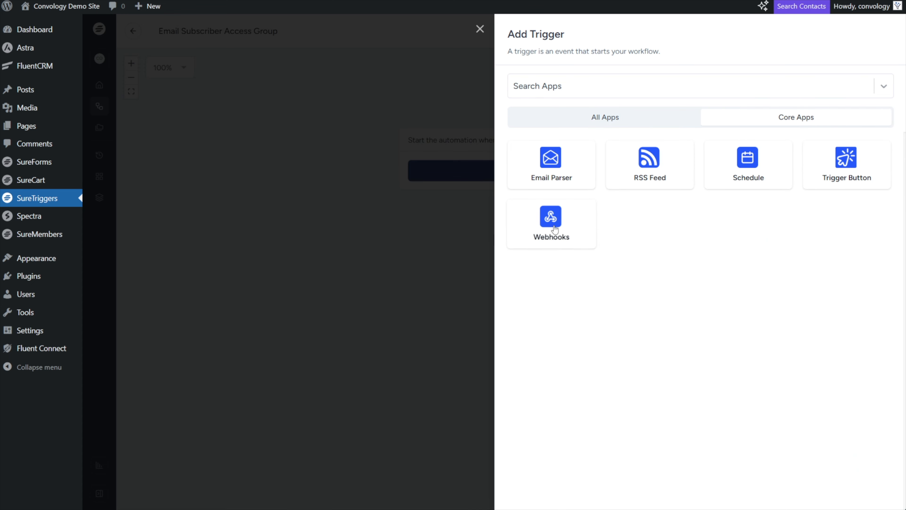
left_click(548, 219)
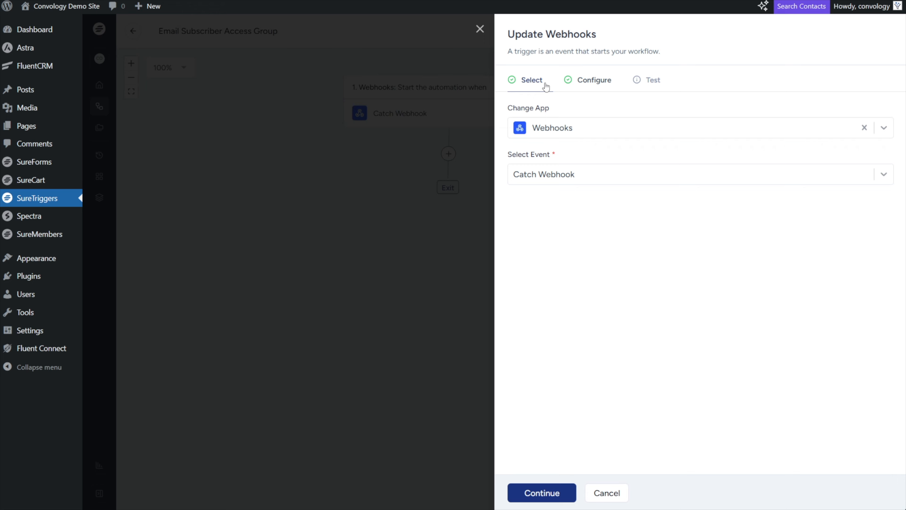
Configure the trigger as FluentCRM's Tag Added event for Any Tag, fetch test data, and save it
left_click(577, 81)
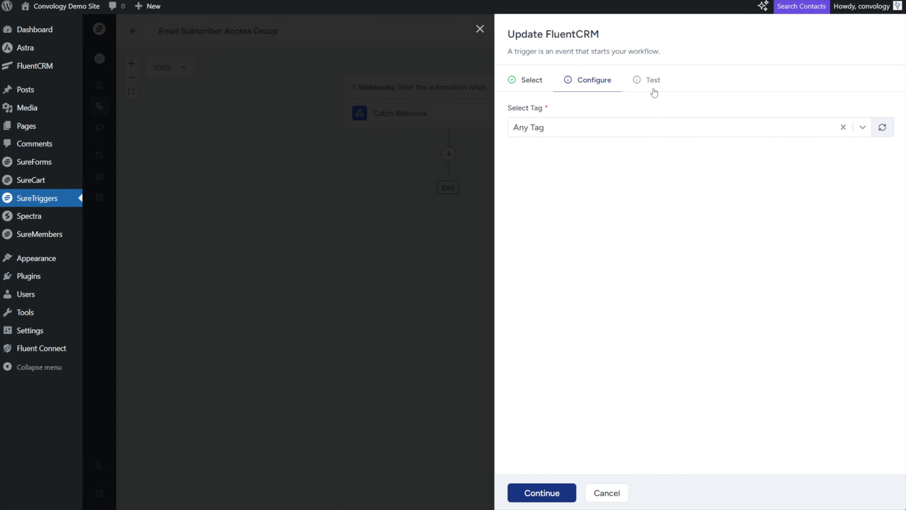
left_click(653, 89)
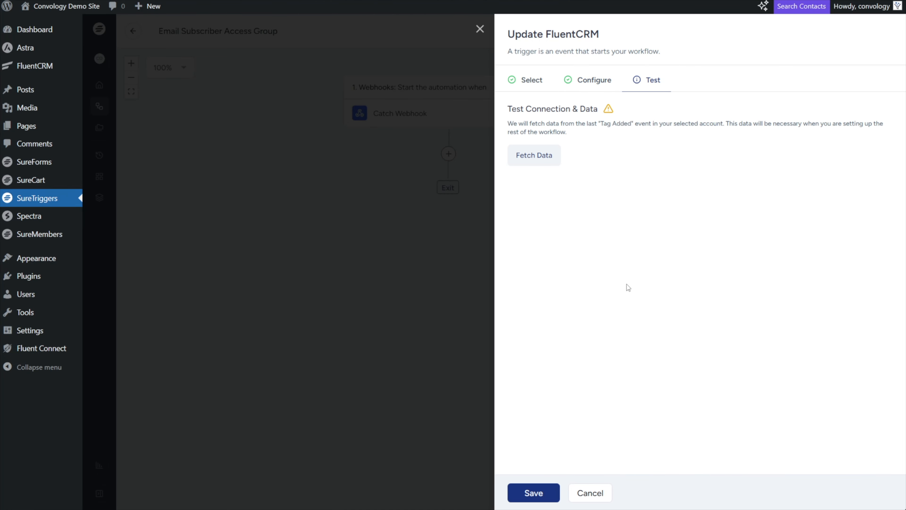
left_click(545, 159)
left_click(538, 494)
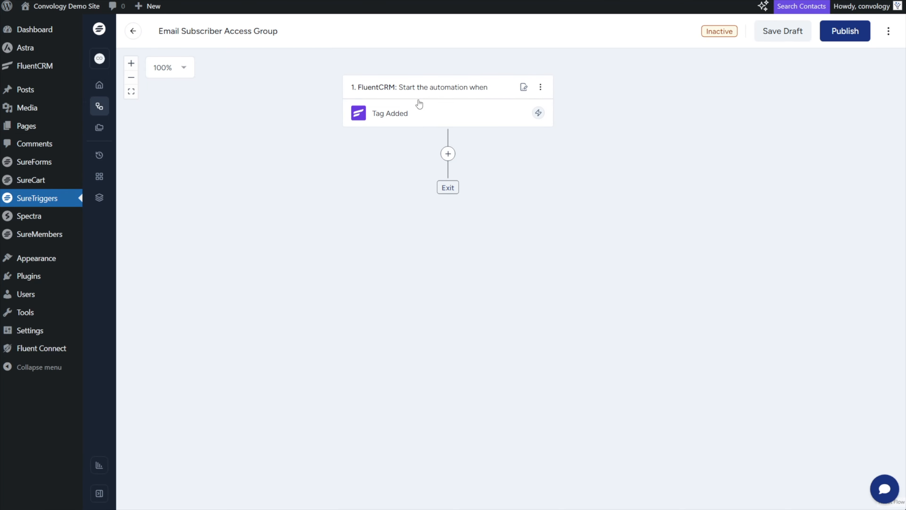
Add a SureMembers action with the Add User to Access Group event and the "WordPress - marketingfunnels.live" connection, and proceed to its configuration
left_click(448, 154)
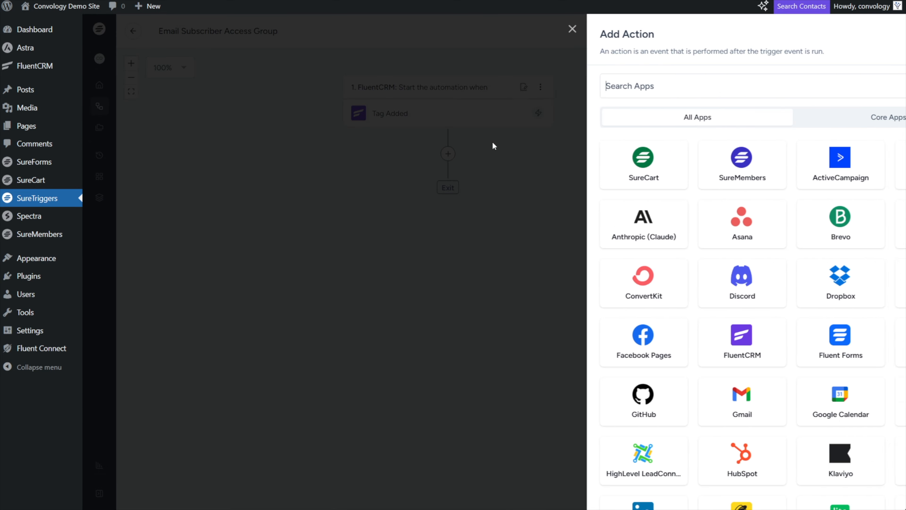
left_click(652, 159)
left_click(615, 184)
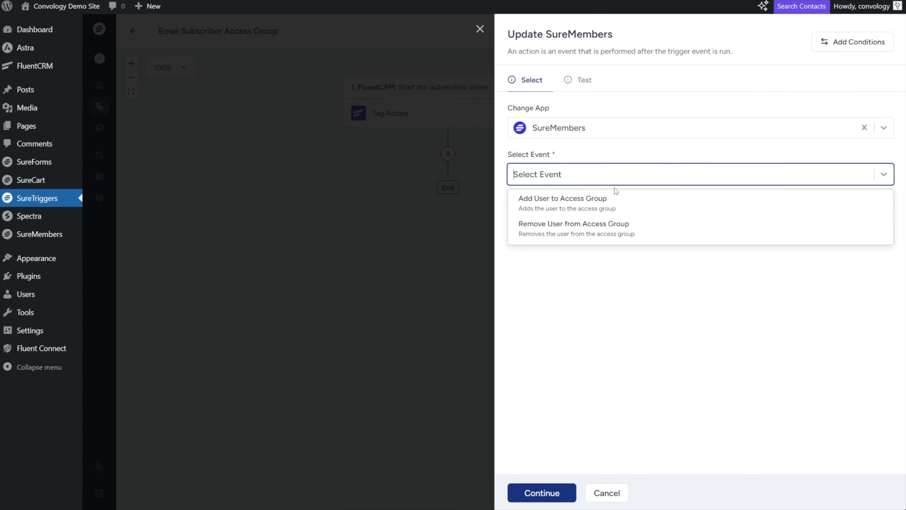
left_click(561, 206)
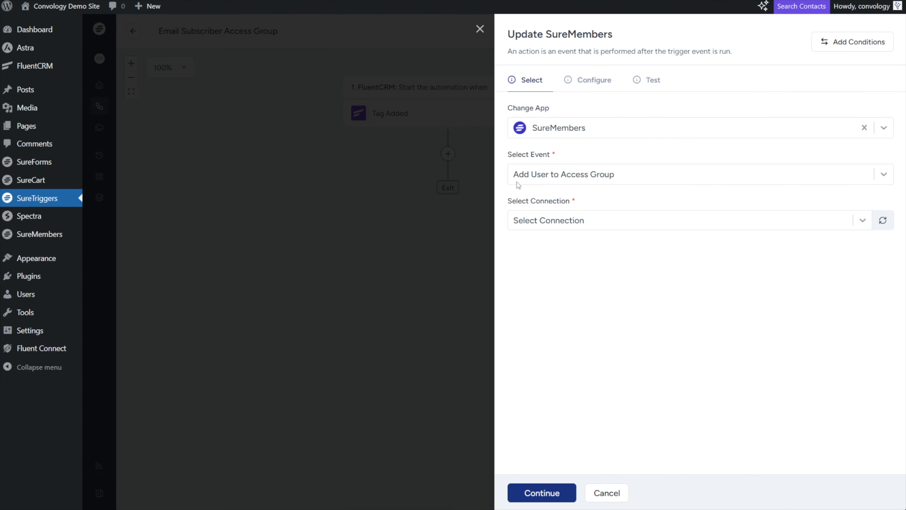
left_click(569, 224)
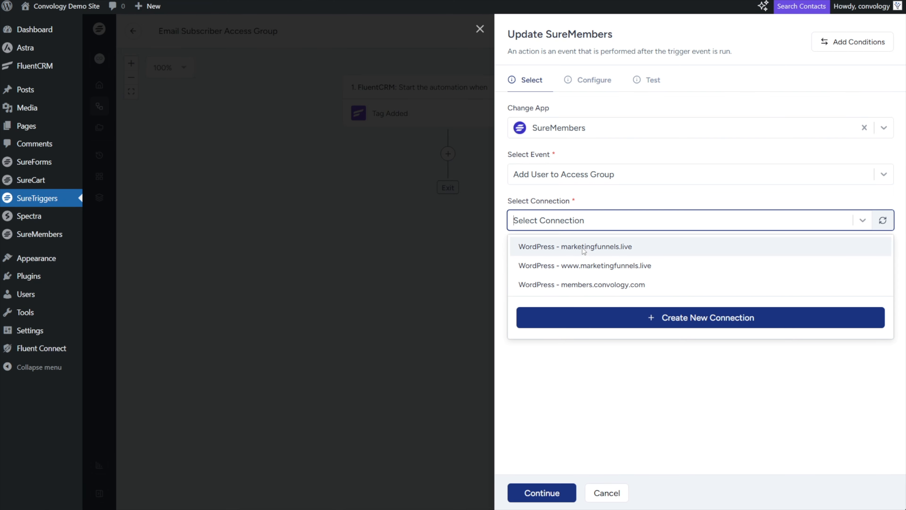
left_click(584, 249)
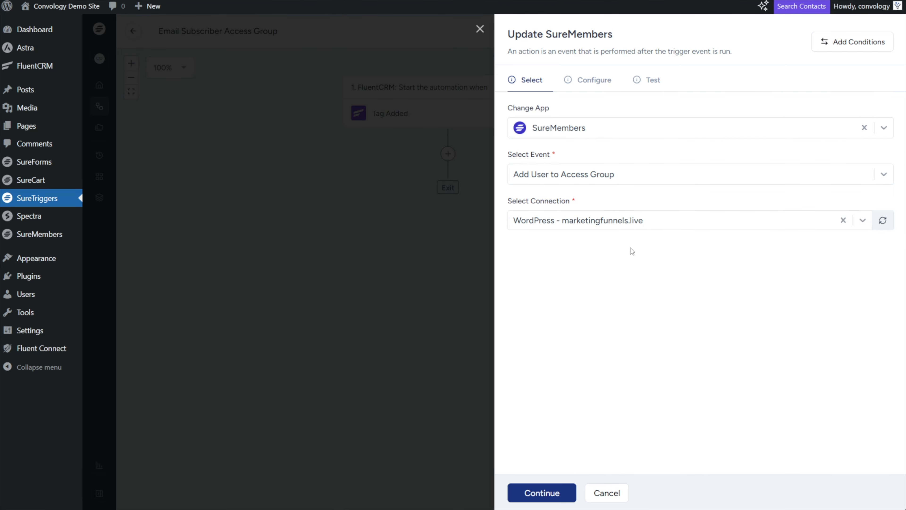
left_click(541, 492)
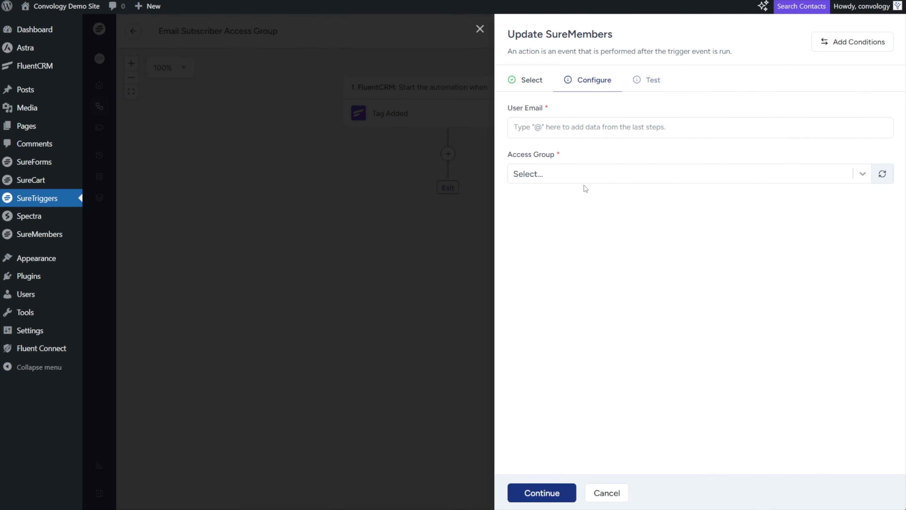
Set the SureMembers action's user email to FluentCRM's Contact Email and its access group to Email subscriber, and save the action
type("@email")
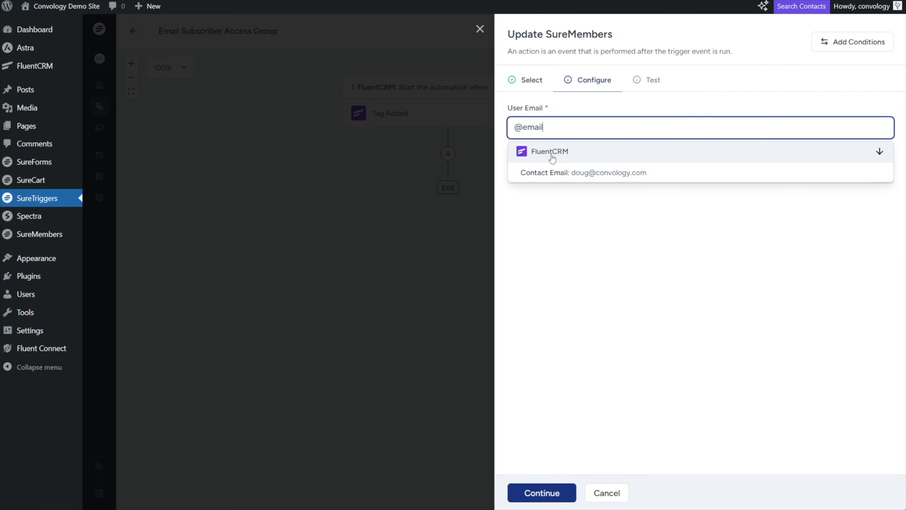
left_click(563, 173)
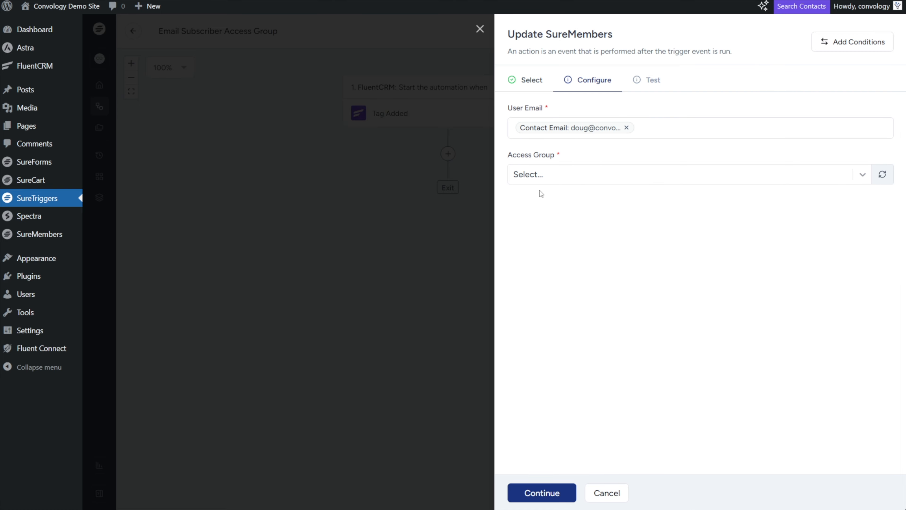
left_click(537, 181)
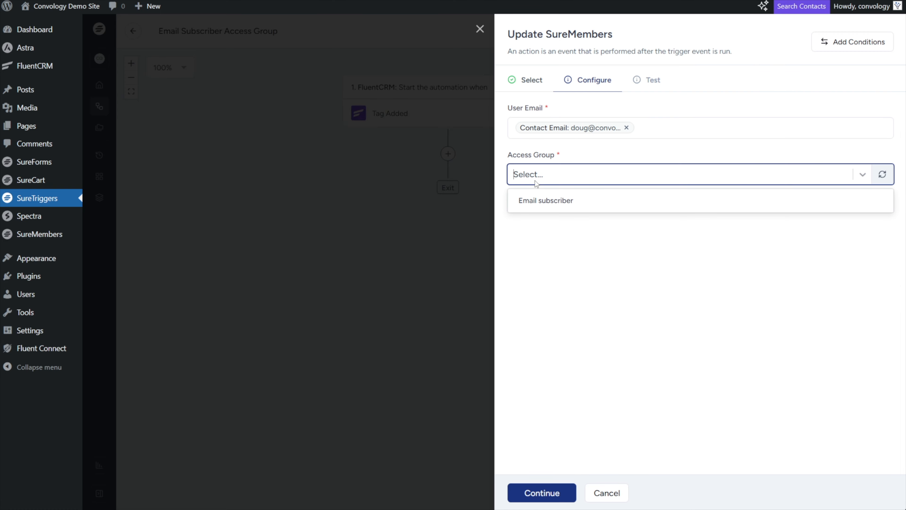
left_click(545, 204)
left_click(567, 491)
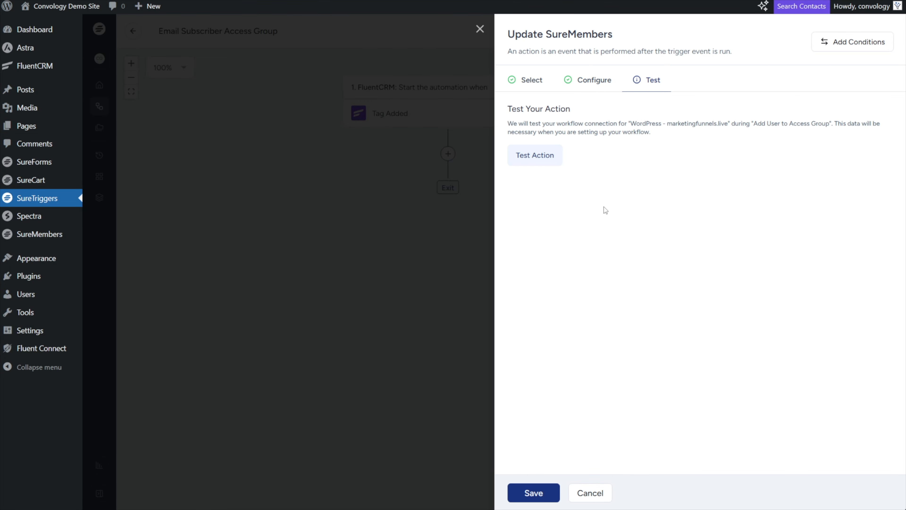
left_click(534, 493)
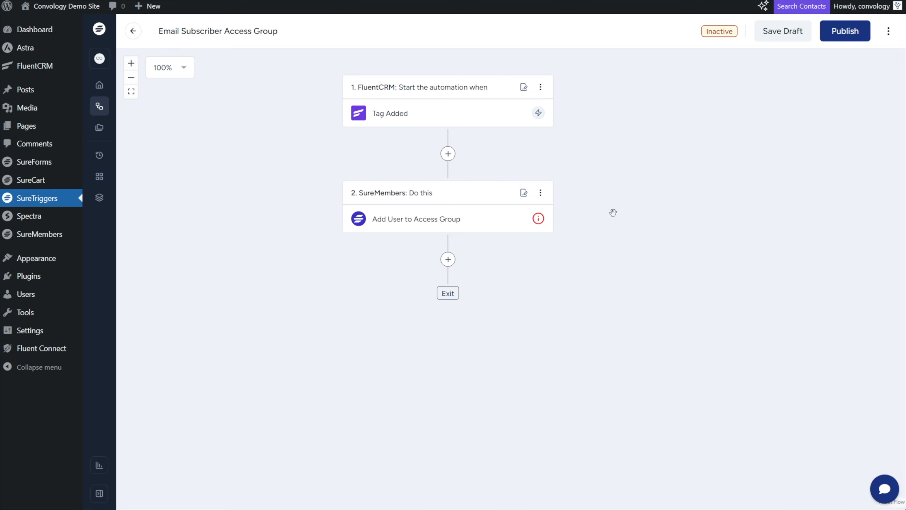
Check which events are available for the FluentCRM trigger, leaving Tag Added selected
left_click(416, 114)
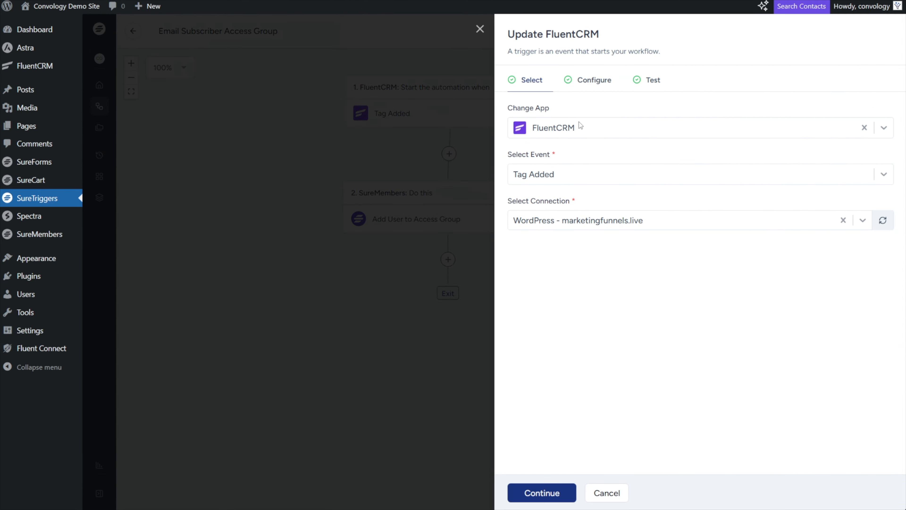
left_click(559, 180)
scroll(590, 314, "down", 1)
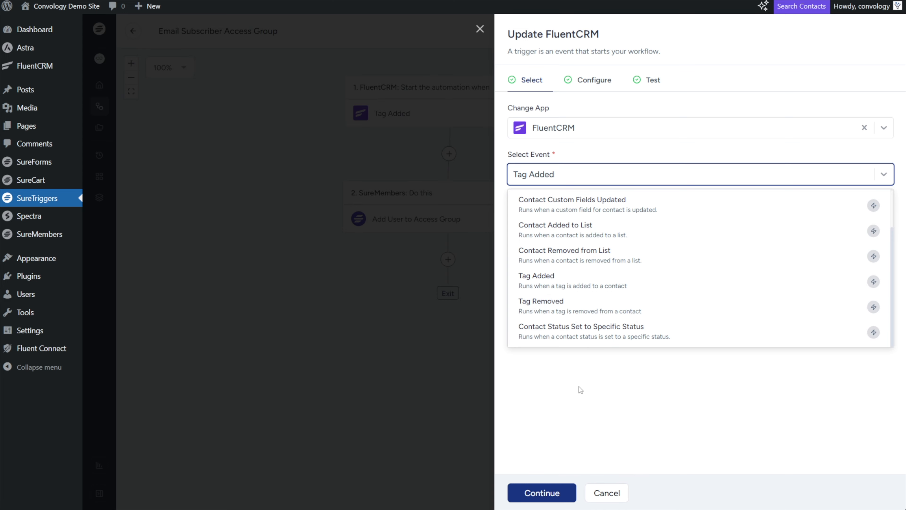
left_click(617, 499)
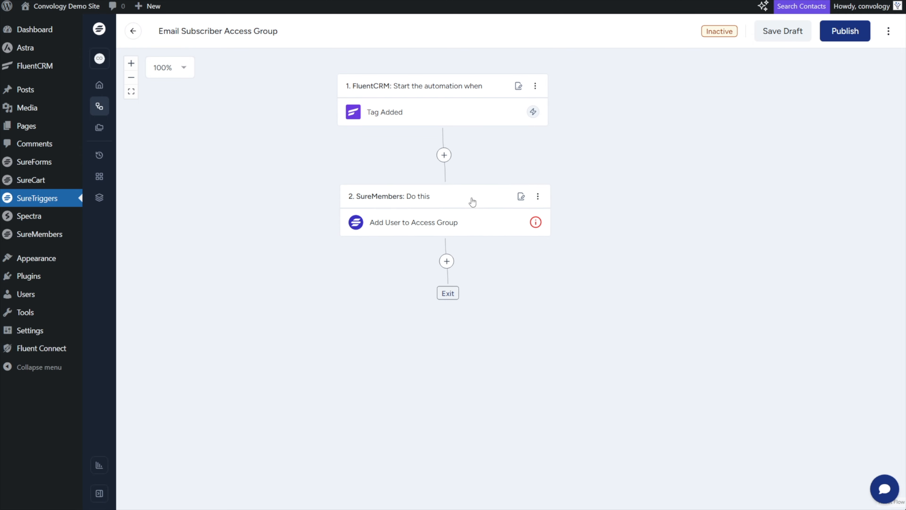
Change the SureMembers action's event to Remove User from Access Group
mouse_move(463, 204)
left_mouse_down()
mouse_move(485, 203)
mouse_move(448, 204)
left_mouse_up()
left_click(416, 228)
left_click(587, 180)
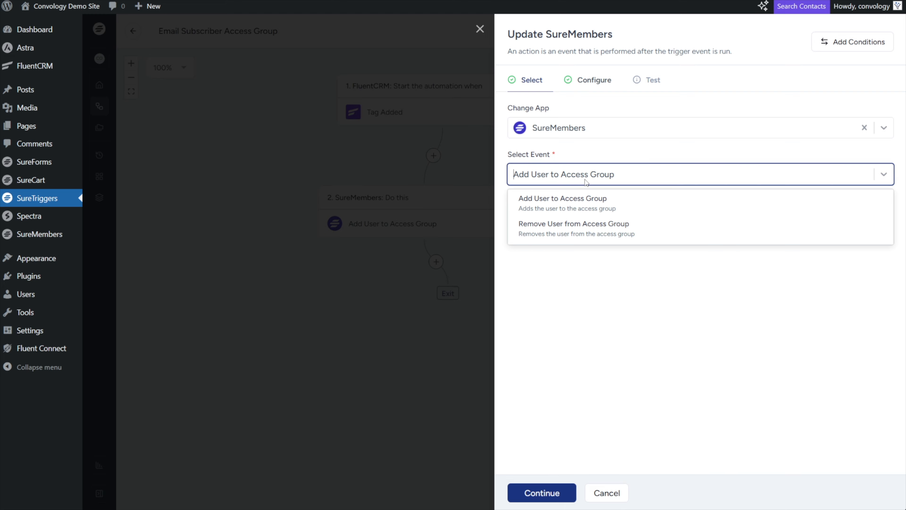
left_click(562, 233)
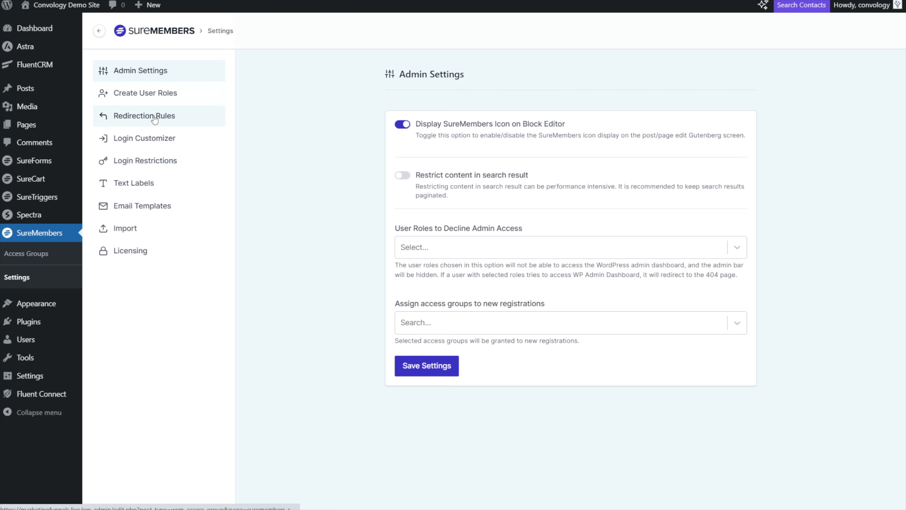
Examine the Login Customizer options in the SureMembers settings, from the custom login URL through the background settings
left_click(156, 140)
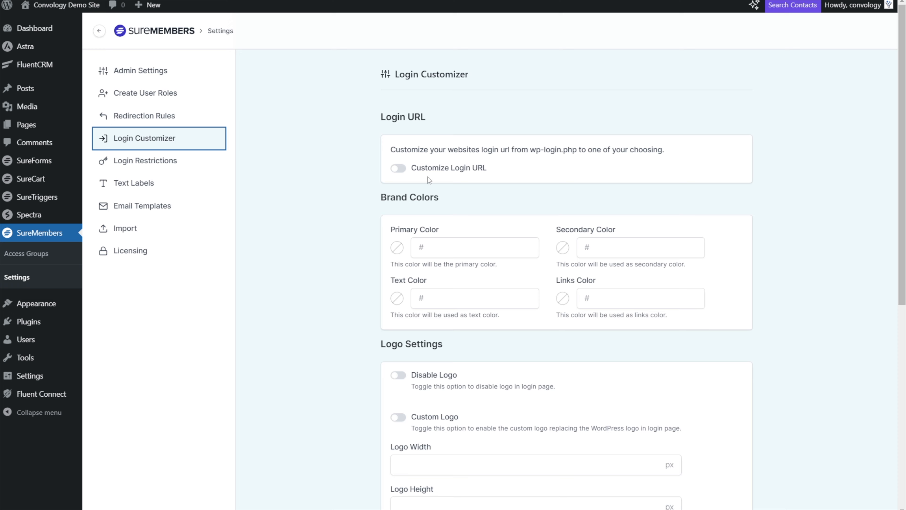
left_click(398, 168)
left_click(399, 169)
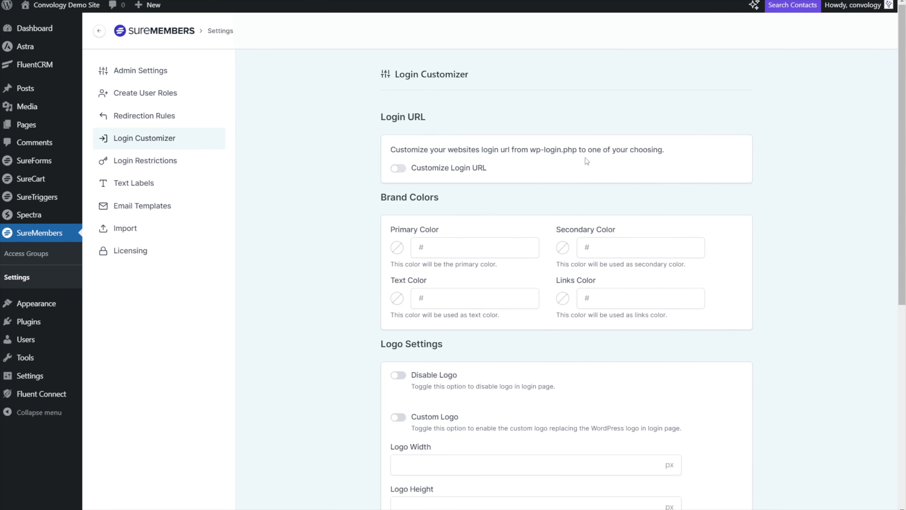
left_click(399, 169)
left_click(405, 172)
scroll(472, 241, "down", 4)
scroll(446, 250, "down", 5)
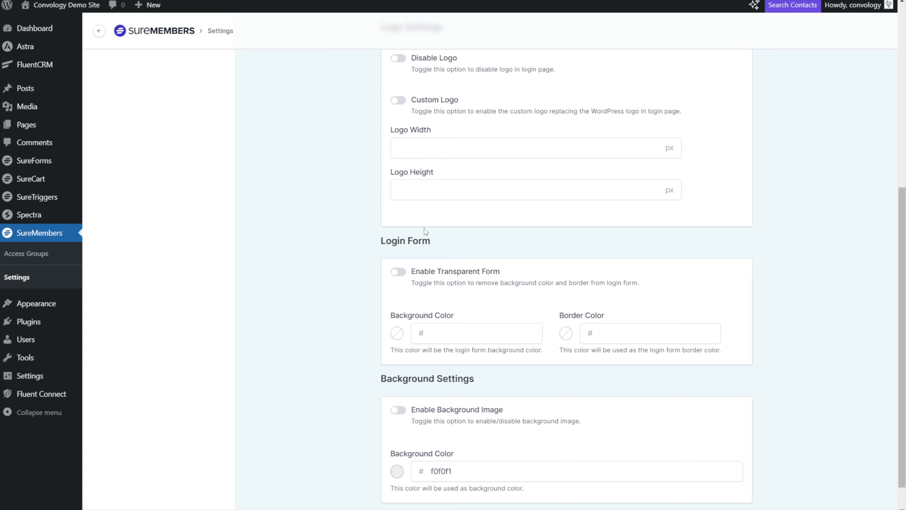
scroll(421, 233, "up", 5)
scroll(421, 233, "up", 4)
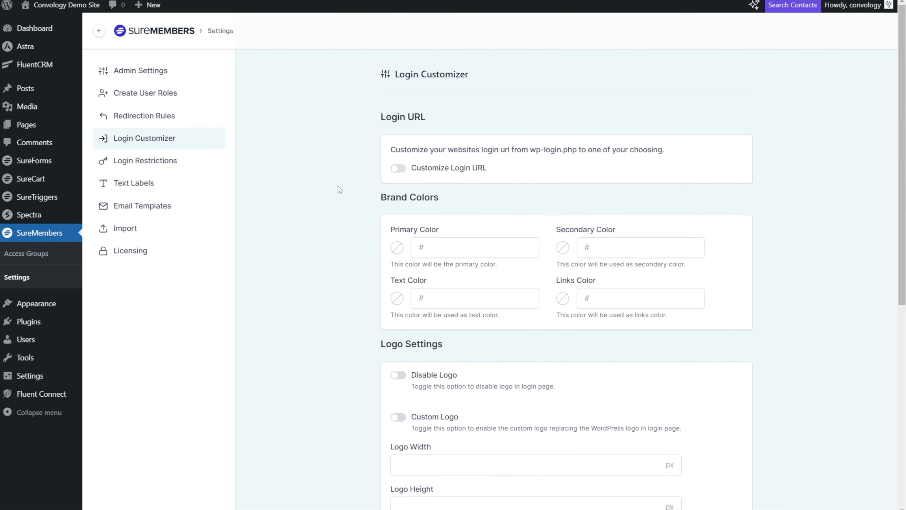
Try adding a login restriction in the SureMembers settings, and delete it
left_click(141, 161)
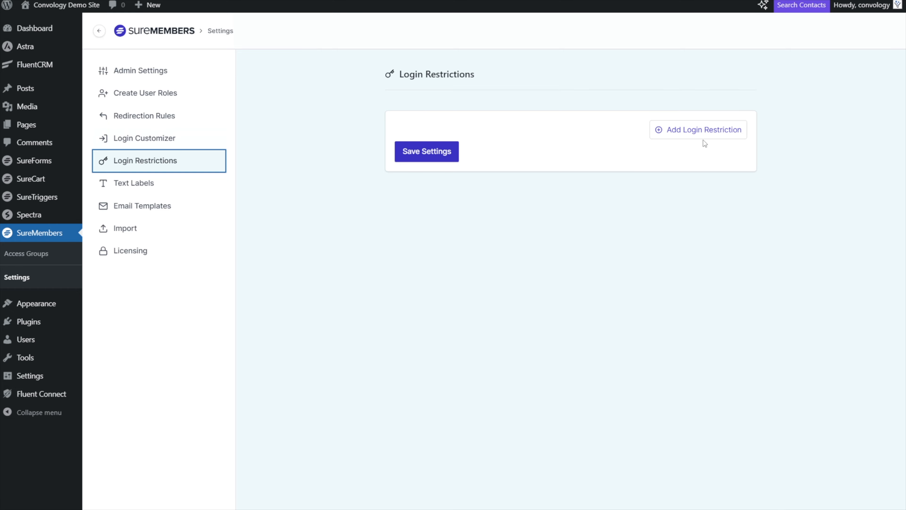
left_click(697, 131)
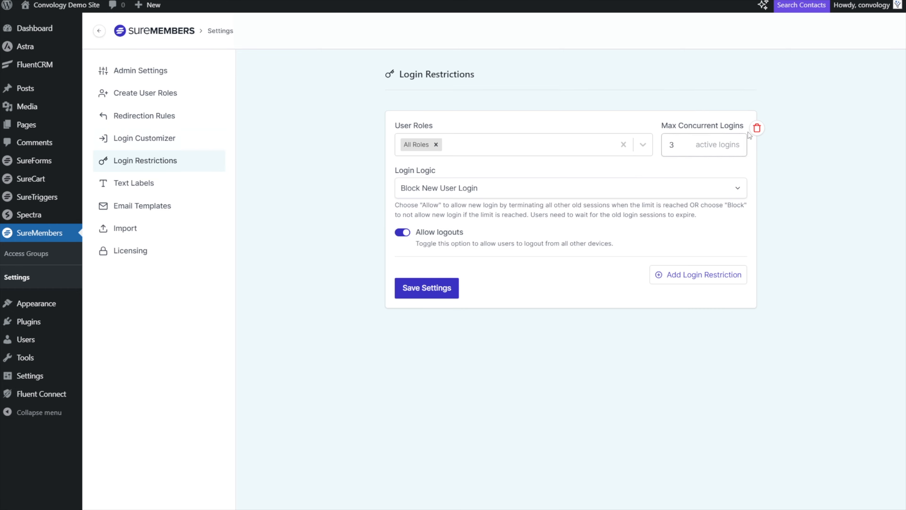
left_click(757, 128)
left_click(484, 35)
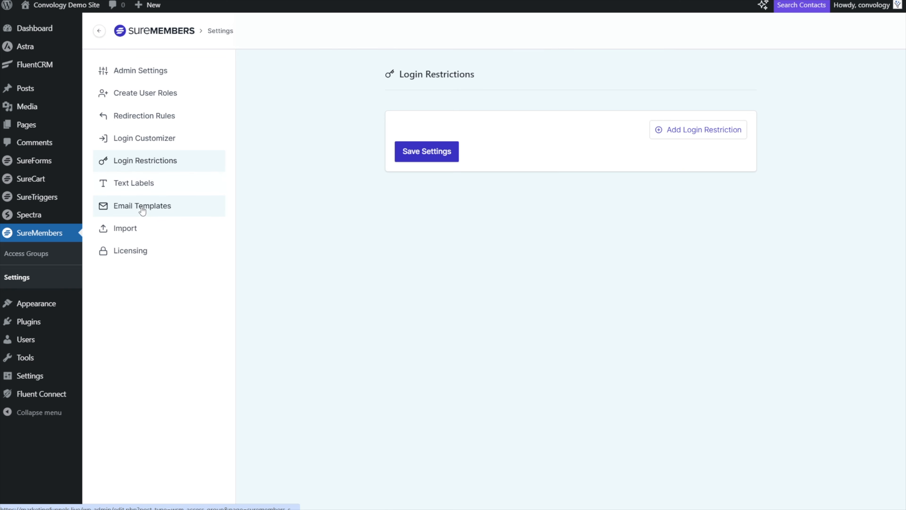
View the login redirect setting, and follow the forgotten-password link in the restricted page's login form
left_click(145, 117)
left_click(434, 150)
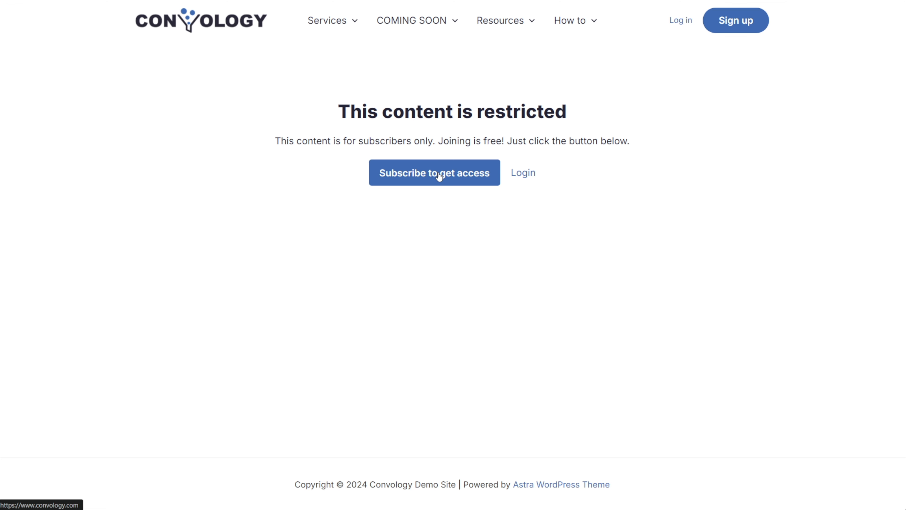
left_click(530, 174)
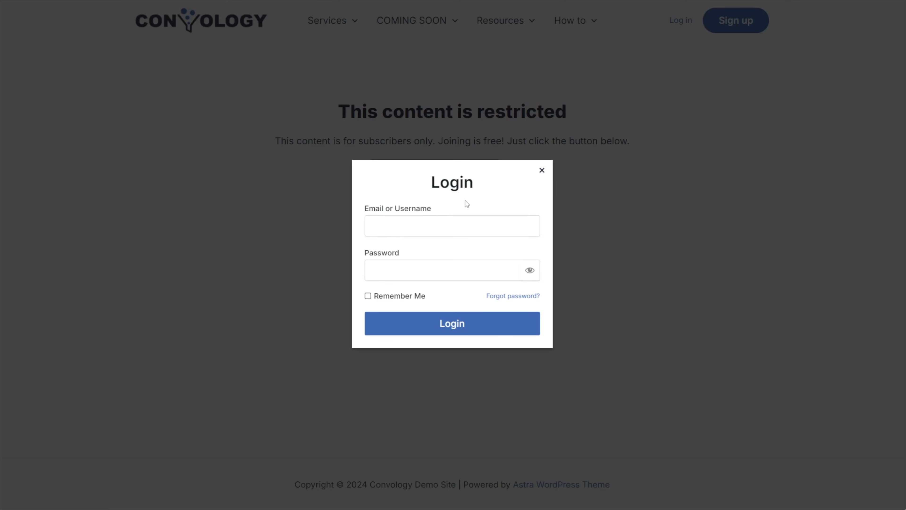
left_click(510, 297)
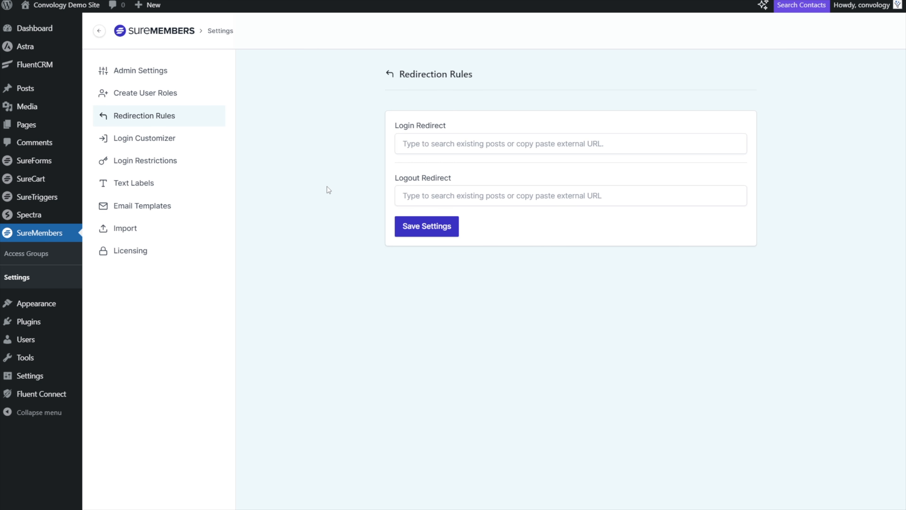
Review the Login Customizer's login URL option and its brand color, logo, login form and background settings
left_click(155, 142)
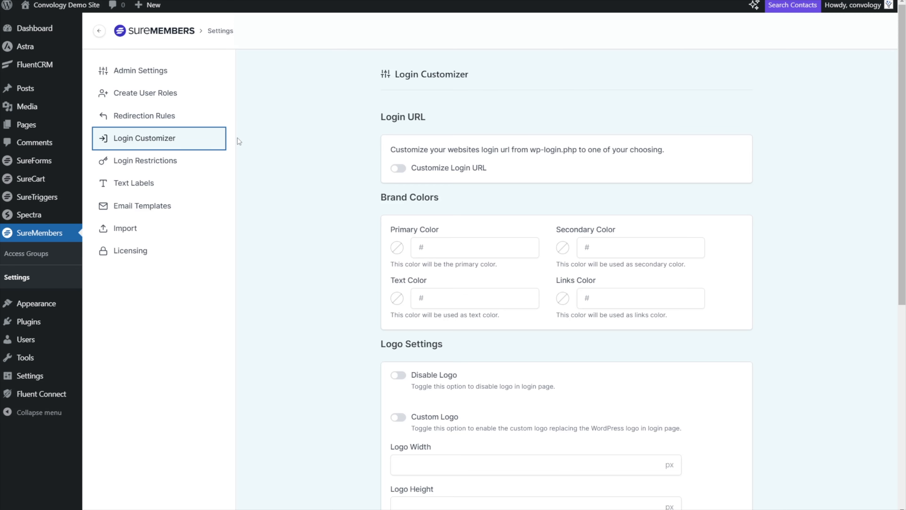
left_click(398, 168)
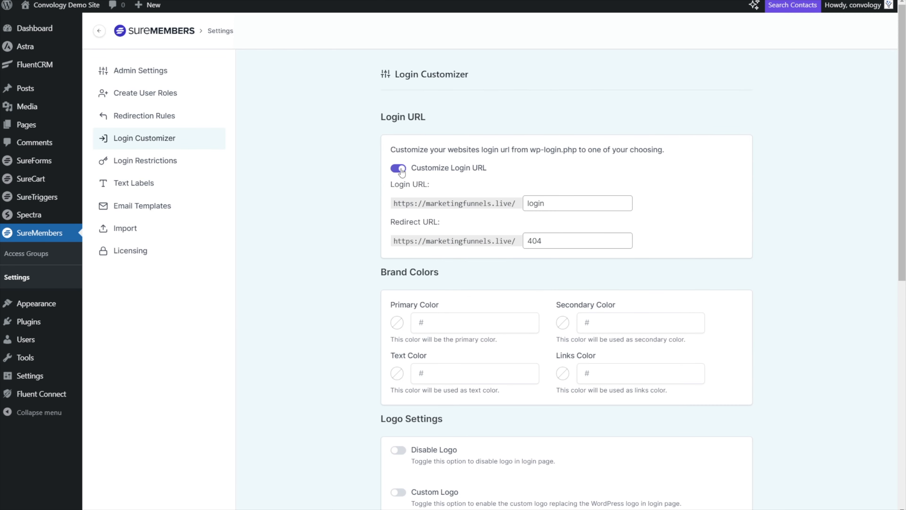
left_click(399, 168)
scroll(349, 199, "down", 1)
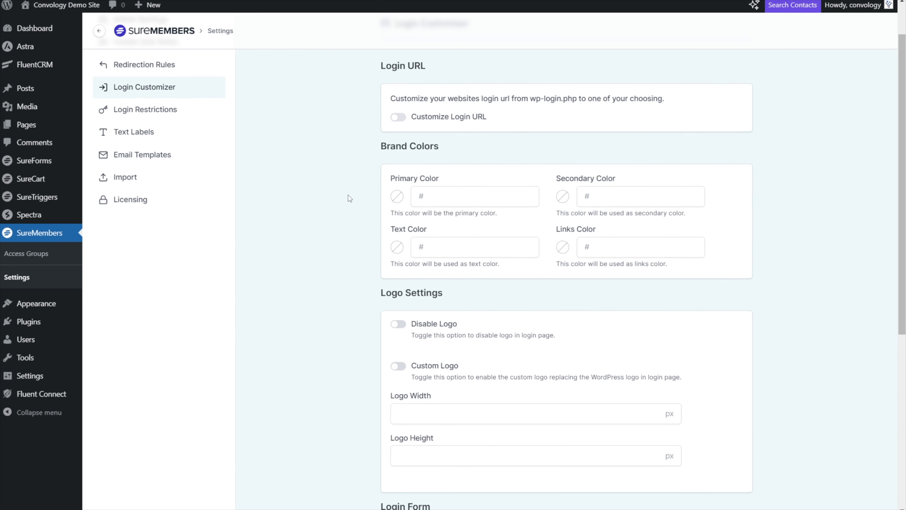
scroll(495, 198, "down", 2)
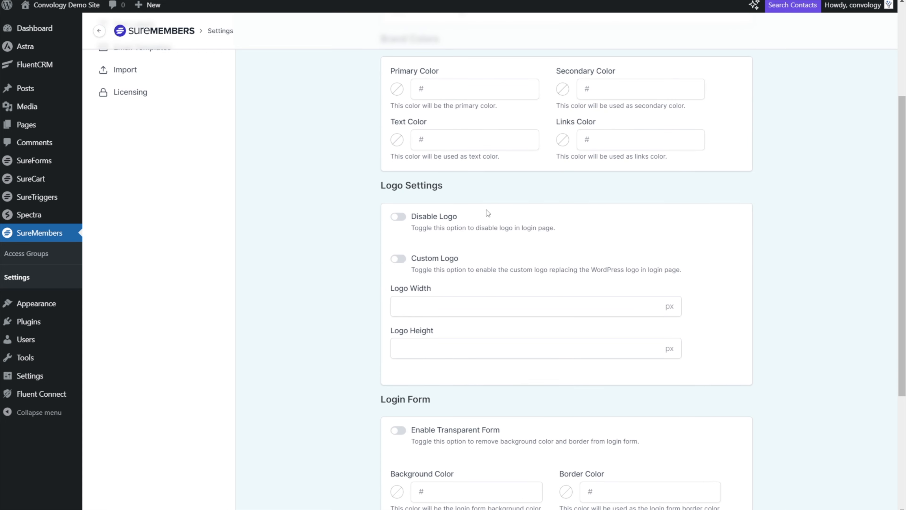
scroll(424, 313, "down", 4)
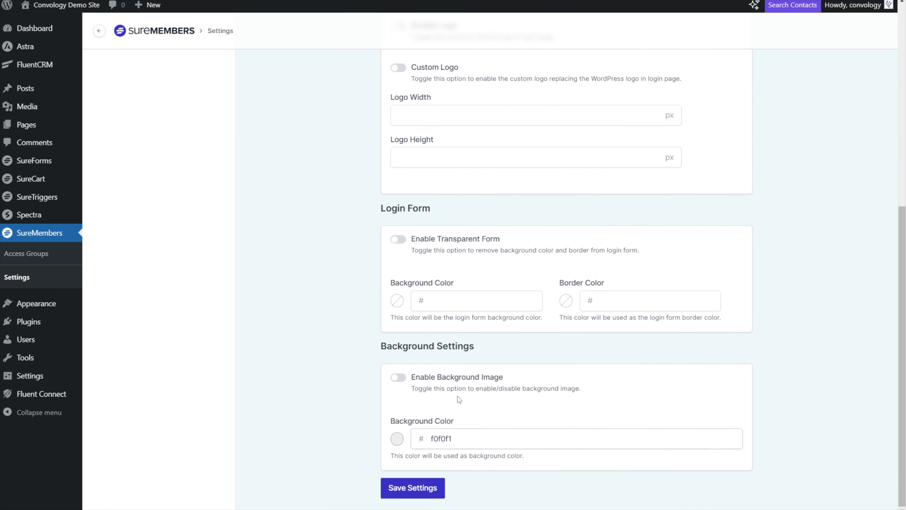
scroll(477, 282, "up", 5)
scroll(476, 284, "up", 2)
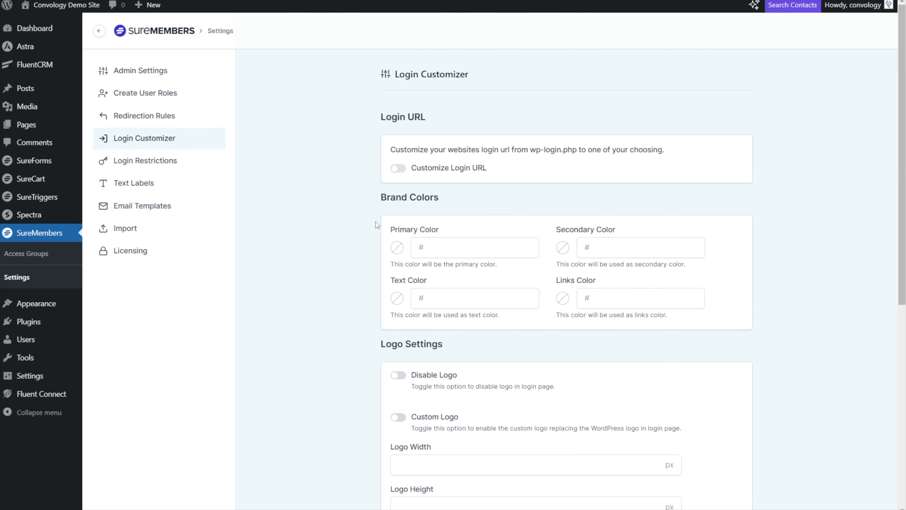
In the SureMembers email templates, copy the {$reset_password_link} placeholder for the New User Onboarding Email
left_click(150, 206)
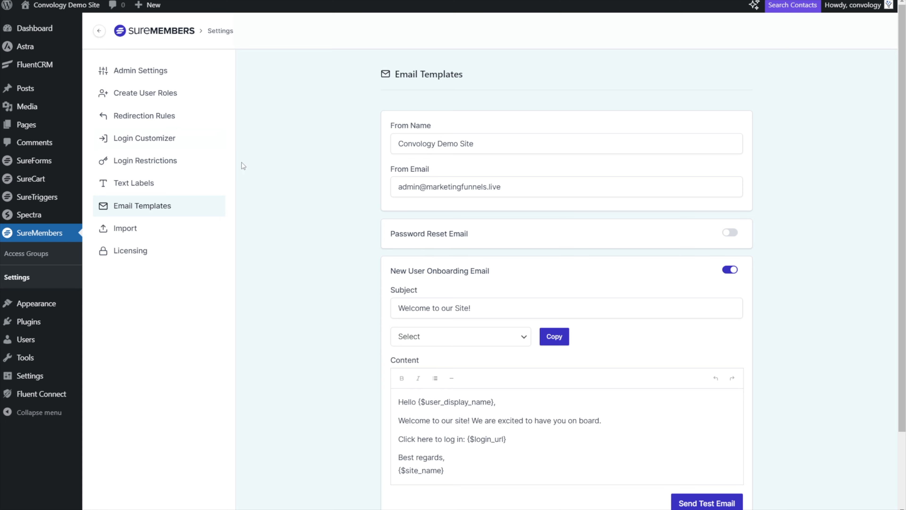
scroll(313, 209, "down", 1)
scroll(313, 210, "down", 1)
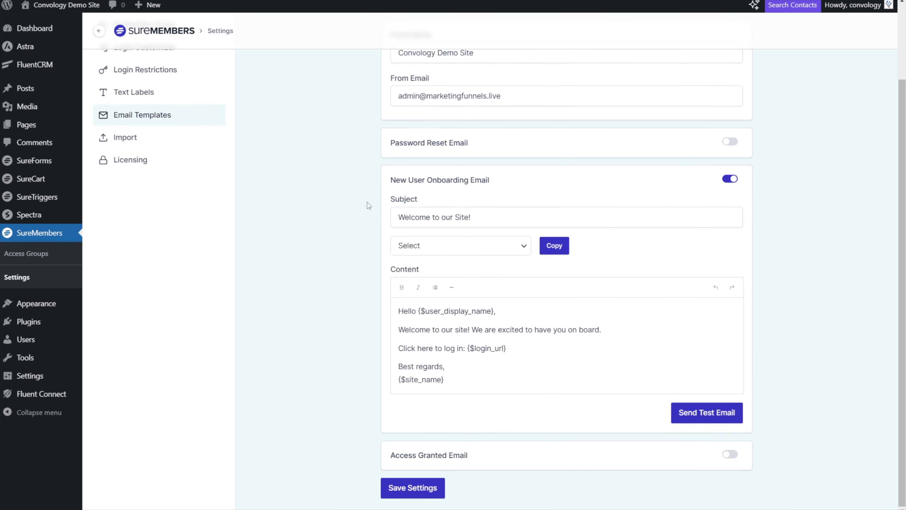
left_click(453, 247)
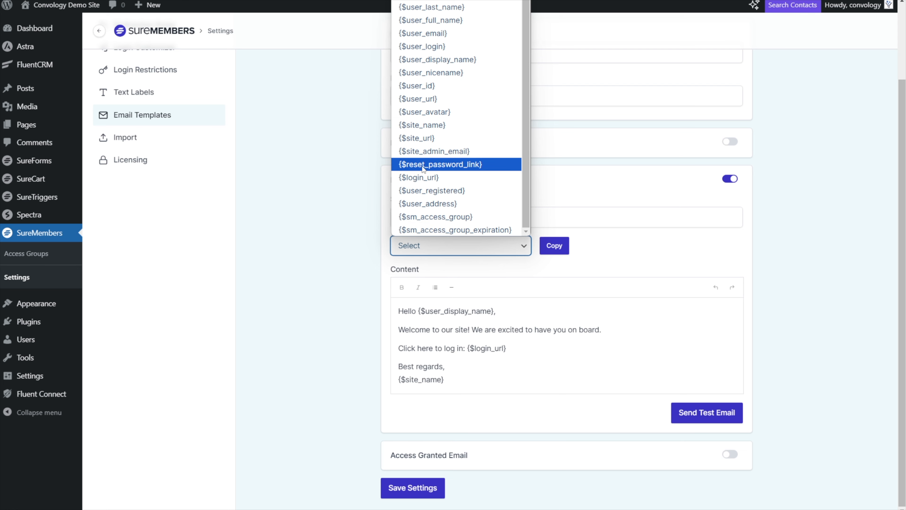
left_click(452, 164)
left_click(553, 246)
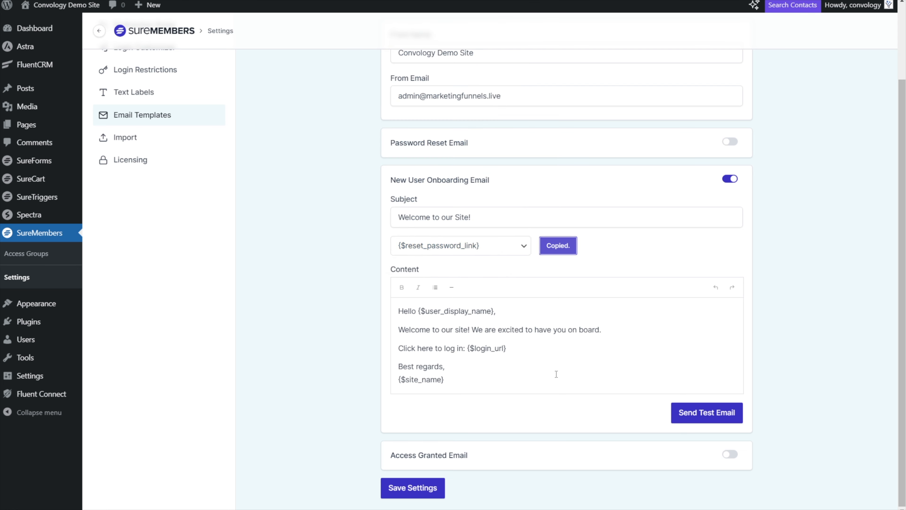
Replace the onboarding email's login line with "You need to set a password to access your content. Click here: {$reset_password_link}"
left_click(605, 330)
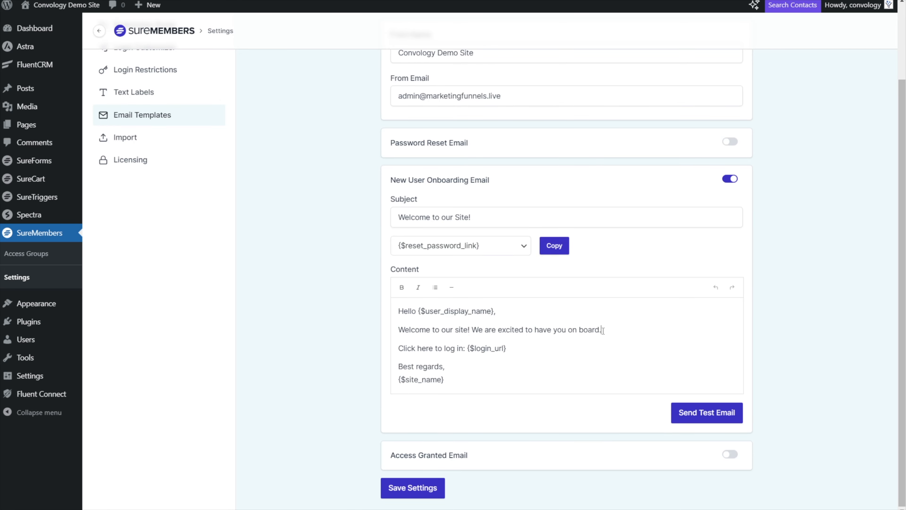
left_click(512, 348)
left_click_drag(516, 349, 388, 354)
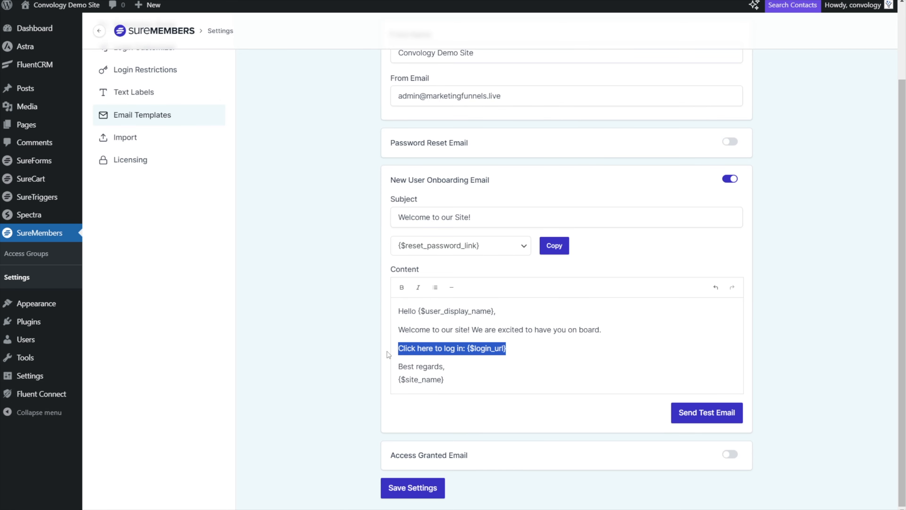
type("You ")
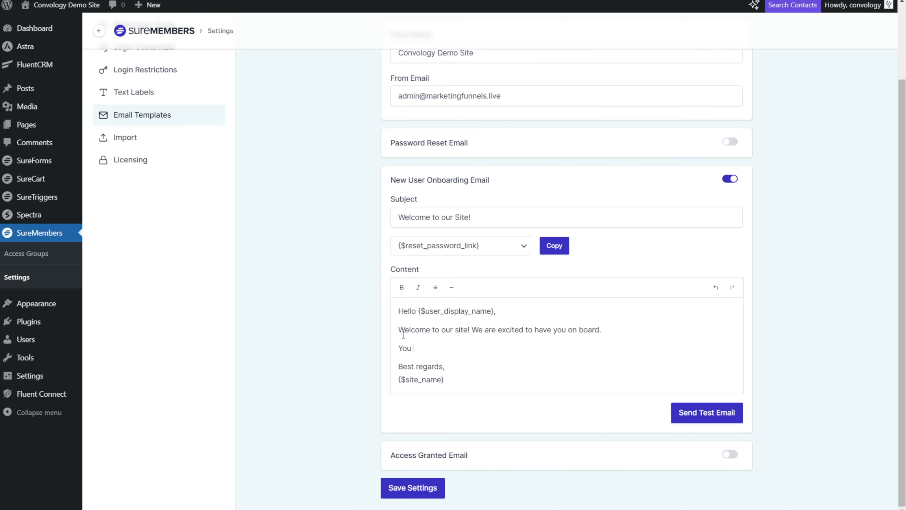
type("need to set a password to acce")
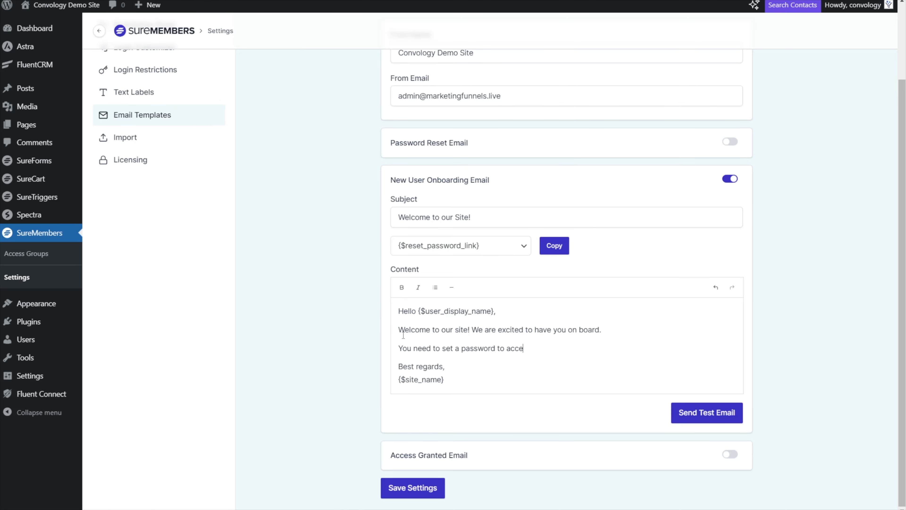
type("ss your content. Click here:")
key("ctrl+v")
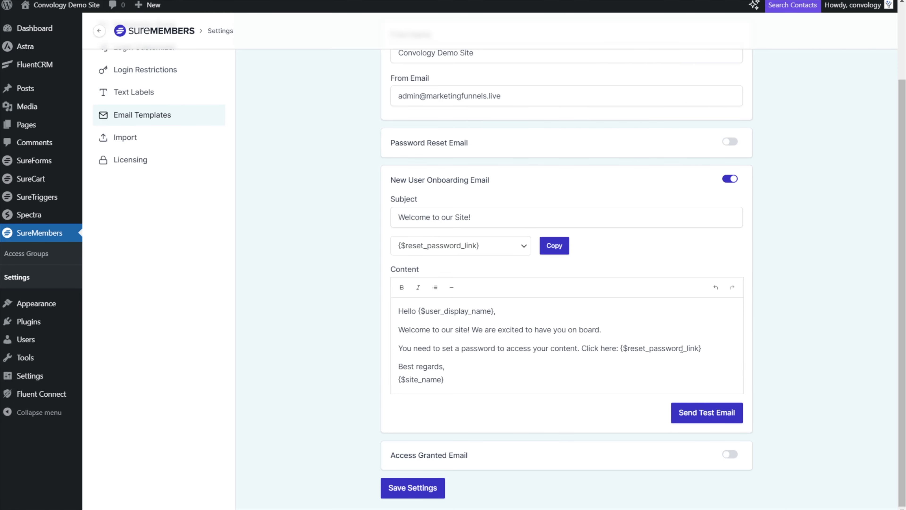
Enable the Password Reset Email template and look over its content
scroll(683, 348, "up", 1)
left_click(730, 194)
scroll(733, 178, "down", 2)
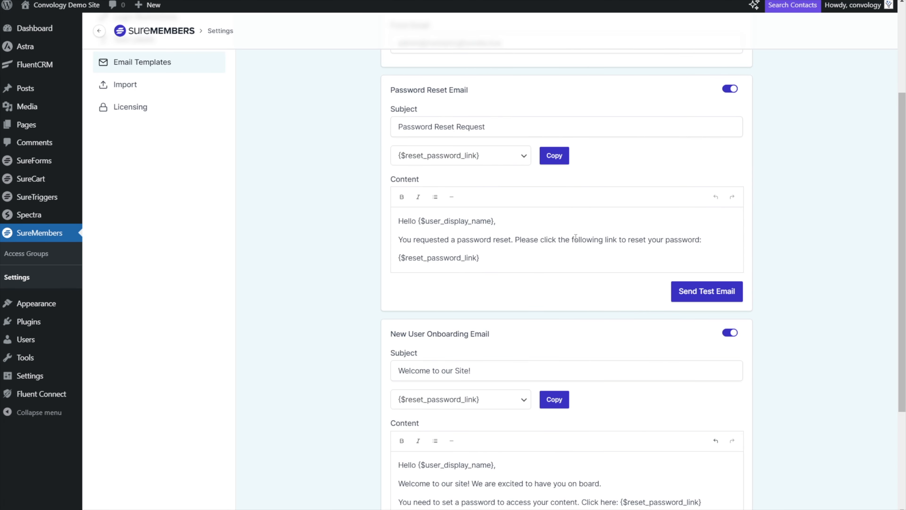
scroll(535, 262, "down", 3)
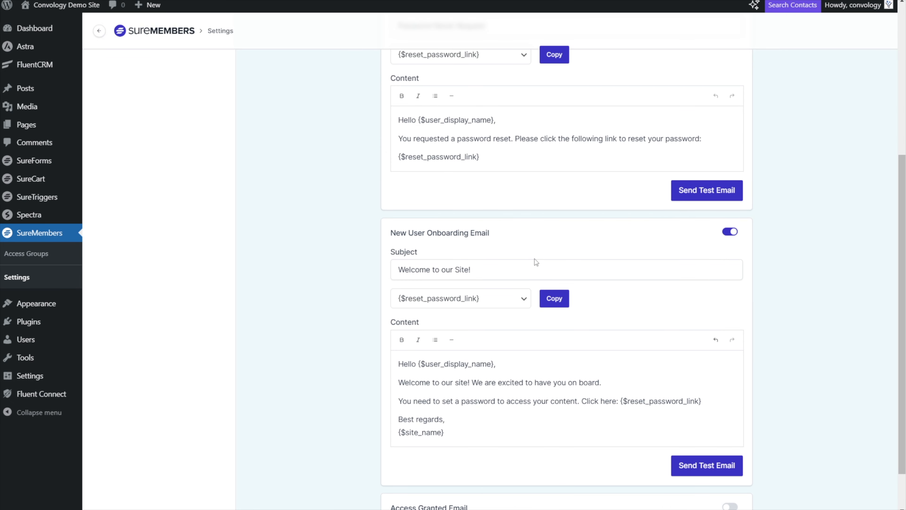